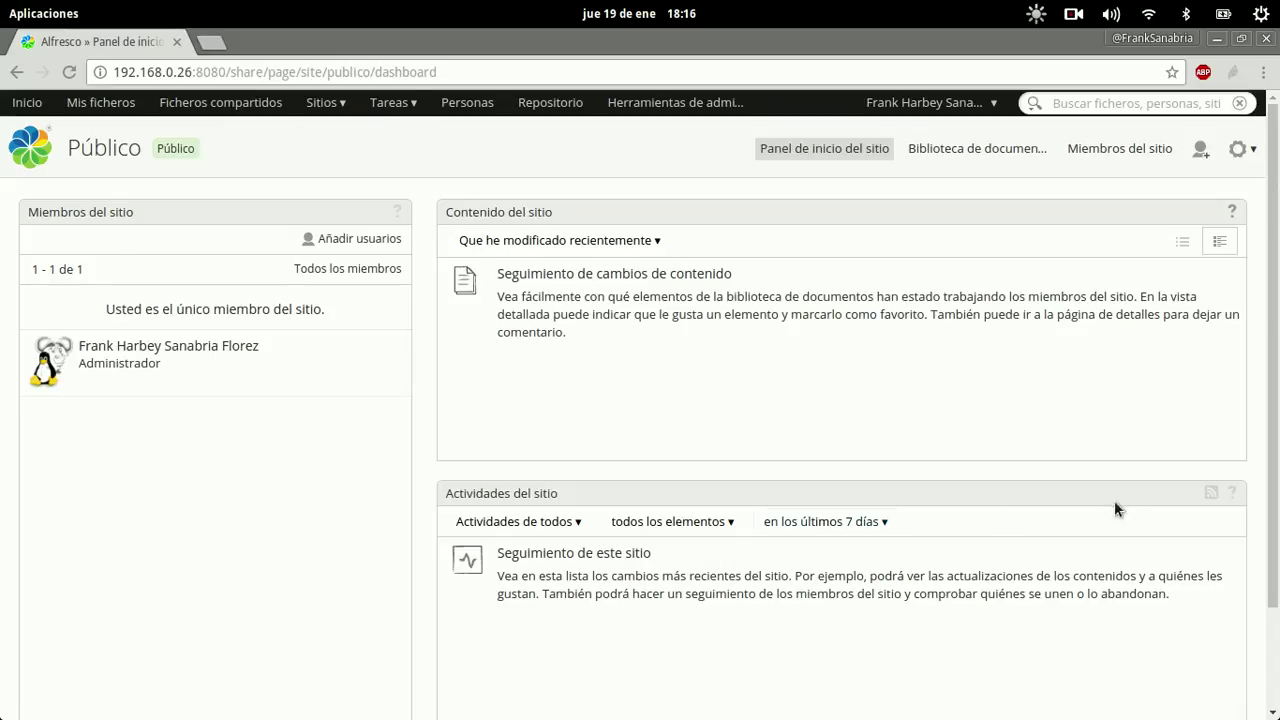
Open the Público site's configuration and add the Calendario page after Biblioteca de documentos in the current site pages
scroll(1146, 498, down, 3)
scroll(1144, 498, up, 3)
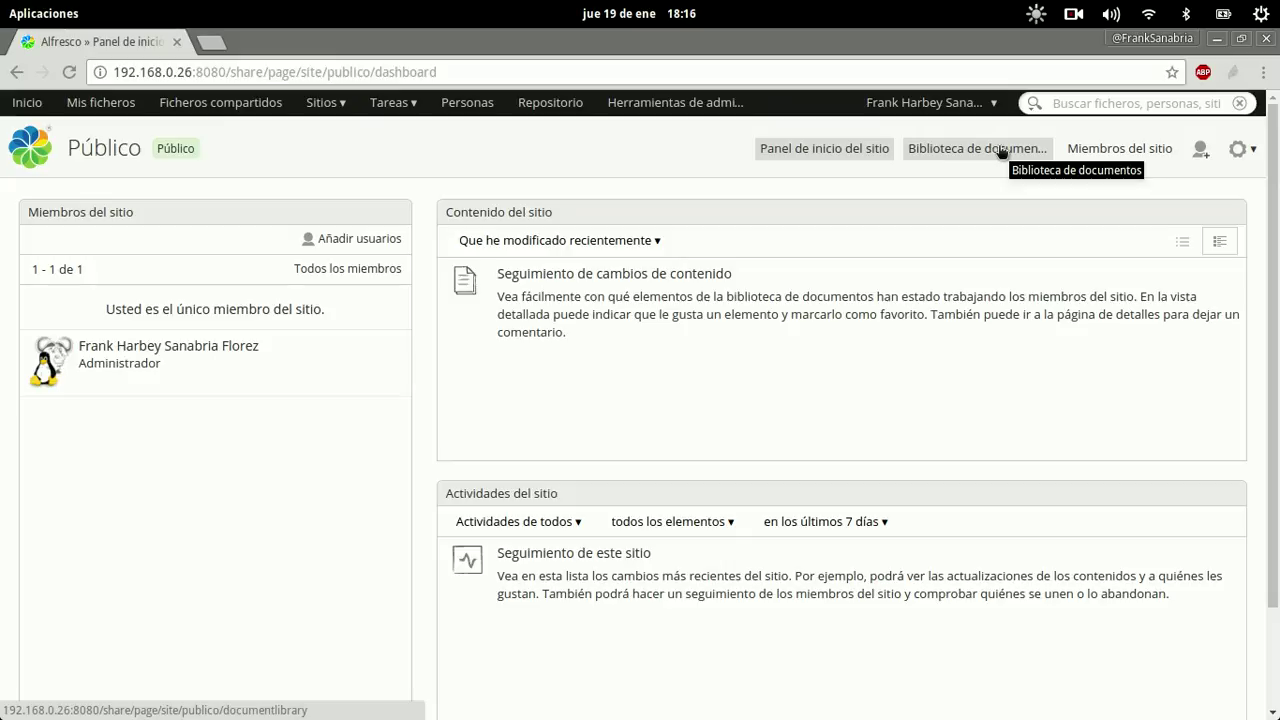
click(1238, 150)
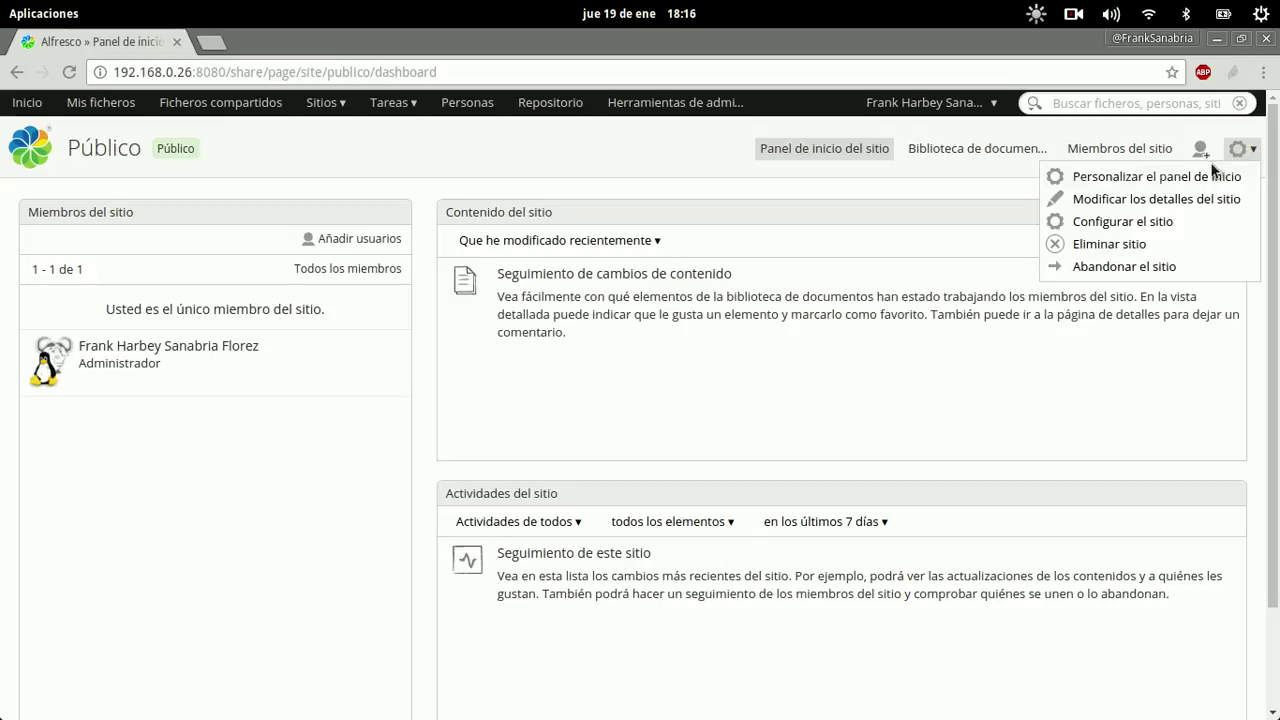
click(1117, 228)
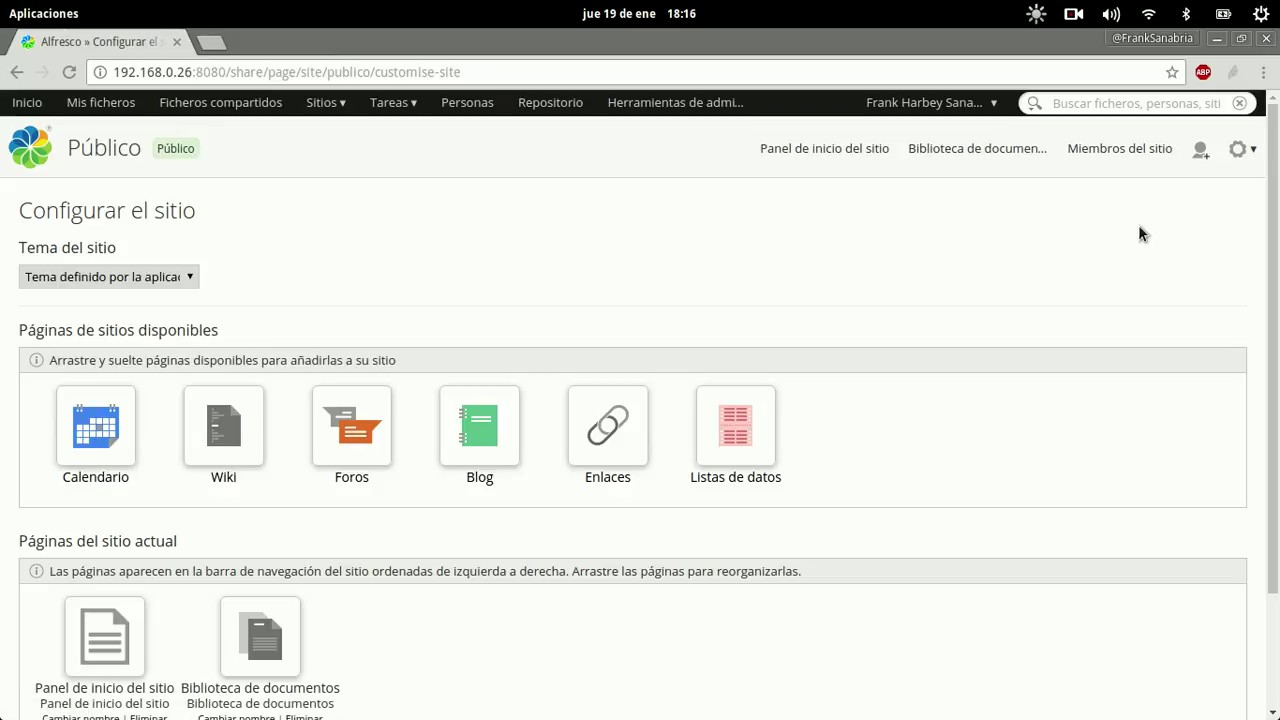
scroll(1125, 223, down, 2)
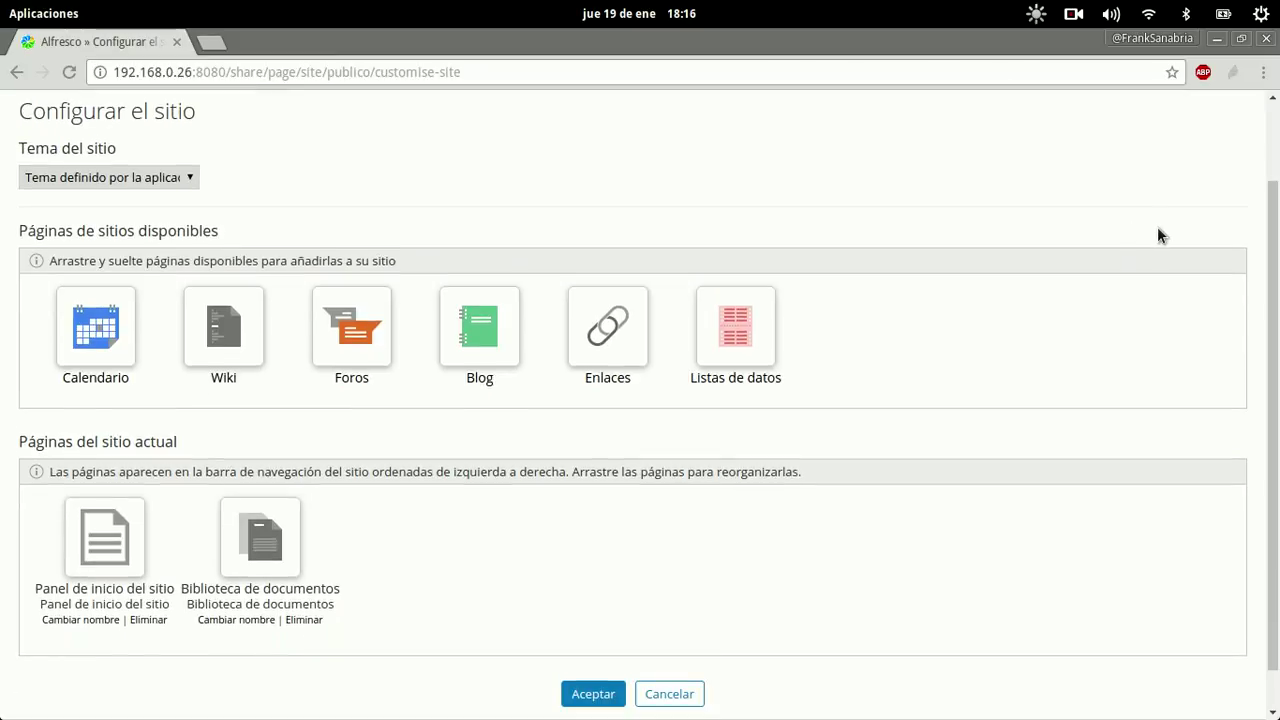
drag(122, 336, 420, 552)
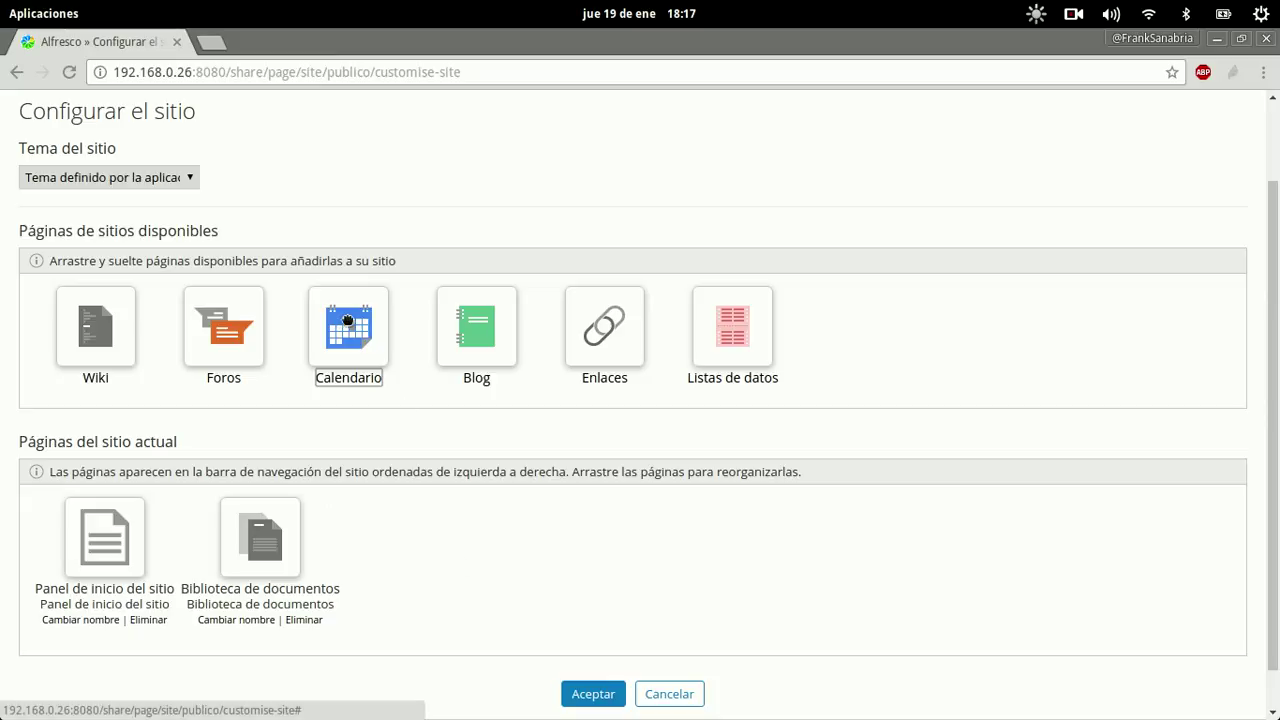
drag(348, 321, 399, 523)
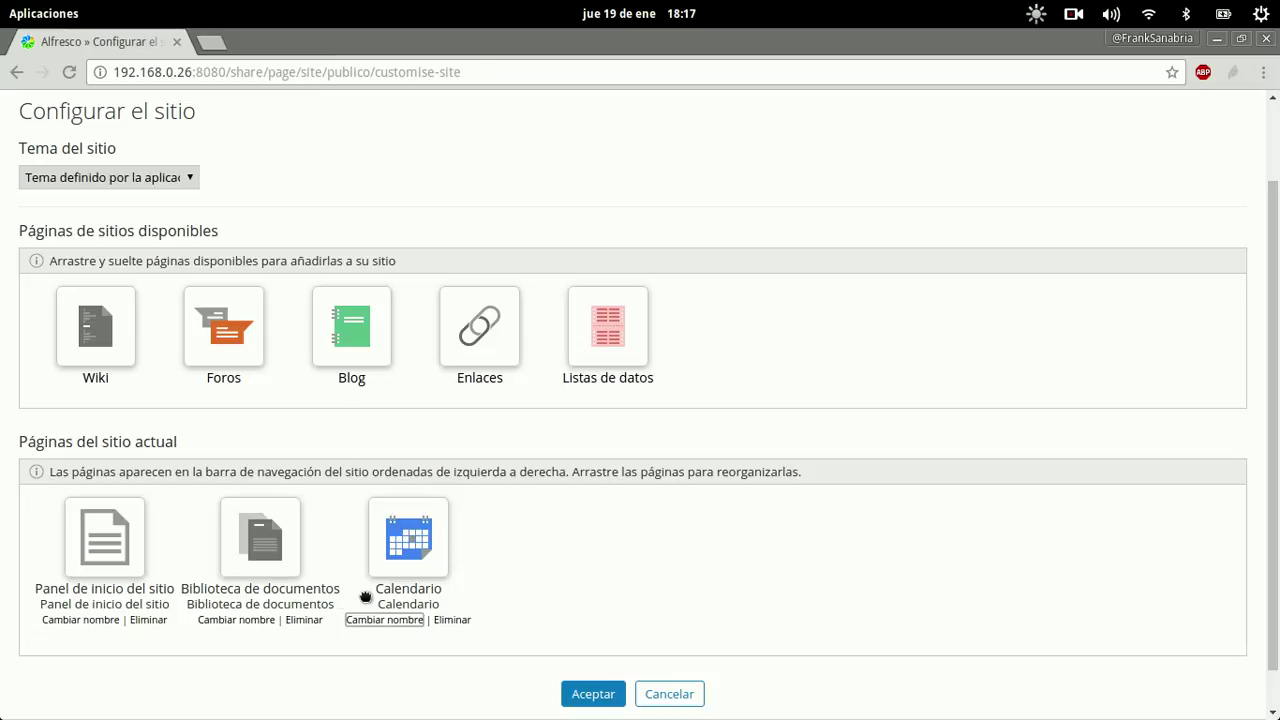
mouse_move(441, 576)
mouse_down()
mouse_move(428, 562)
mouse_move(294, 546)
mouse_move(137, 557)
mouse_move(458, 561)
mouse_up()
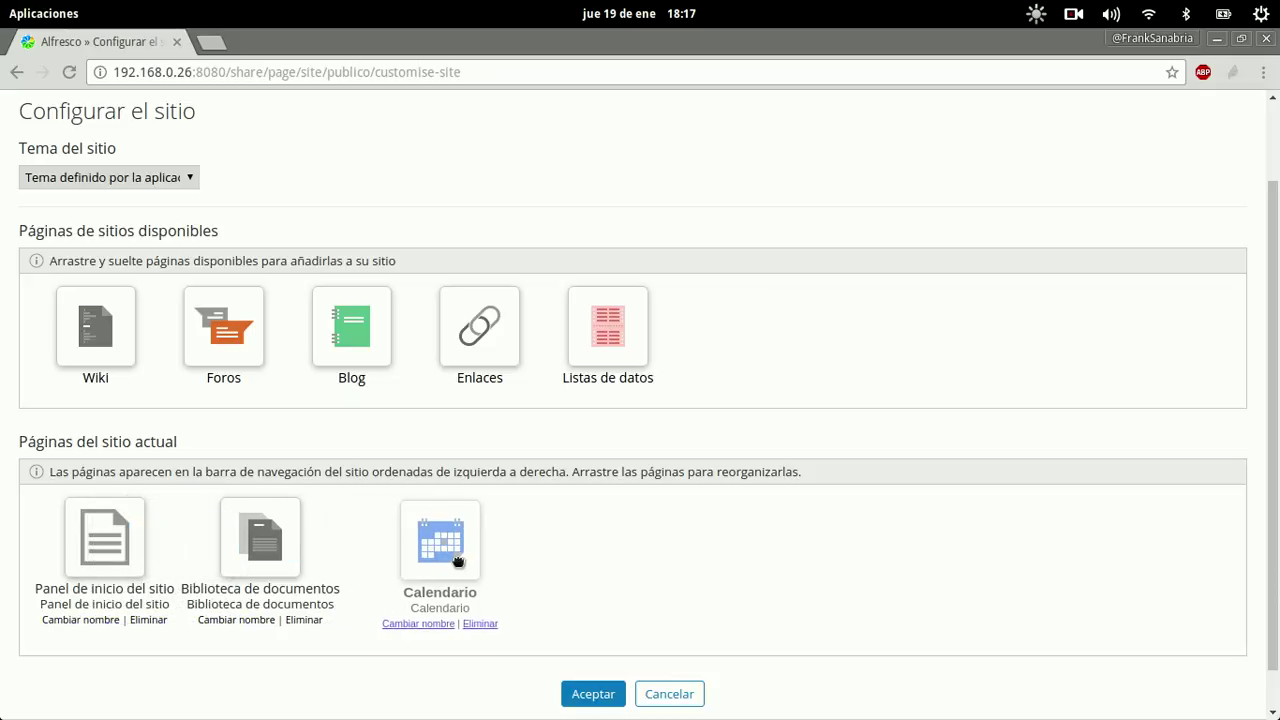
drag(458, 561, 460, 563)
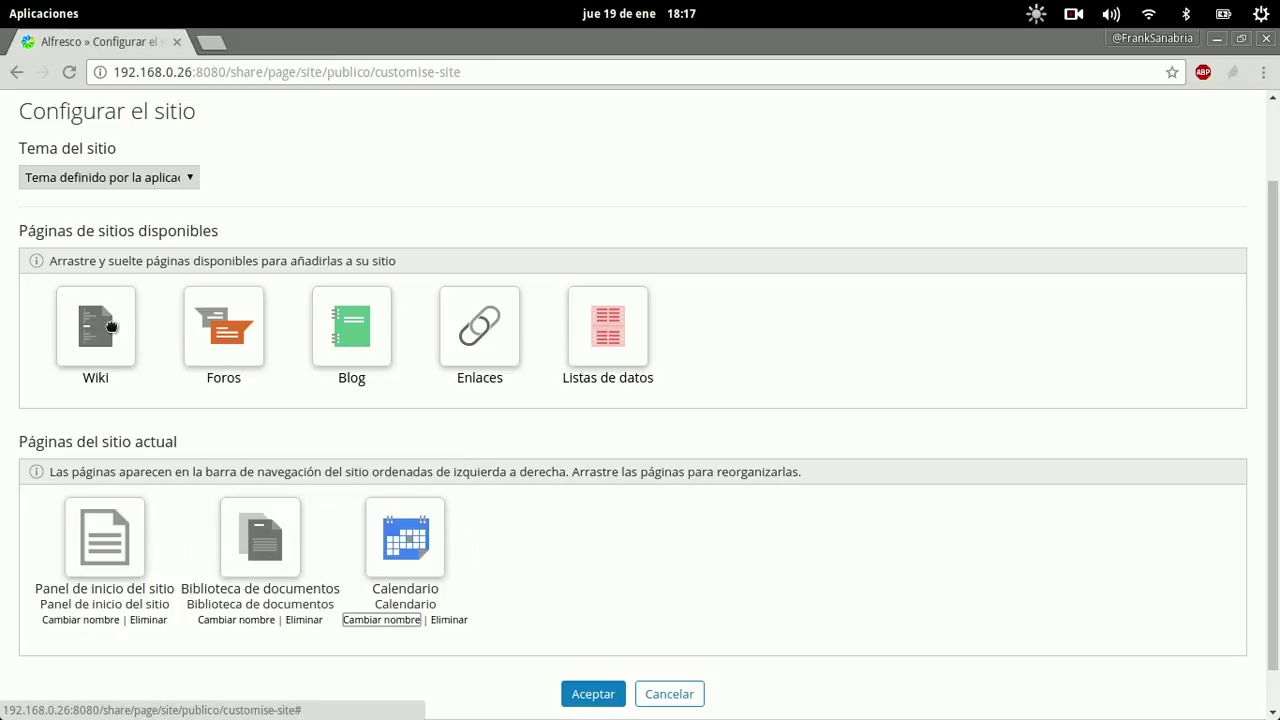
Add the Wiki, Enlaces, Listas de datos, Blog and Foros pages in that order and set the site theme to Tema azul
drag(112, 328, 540, 565)
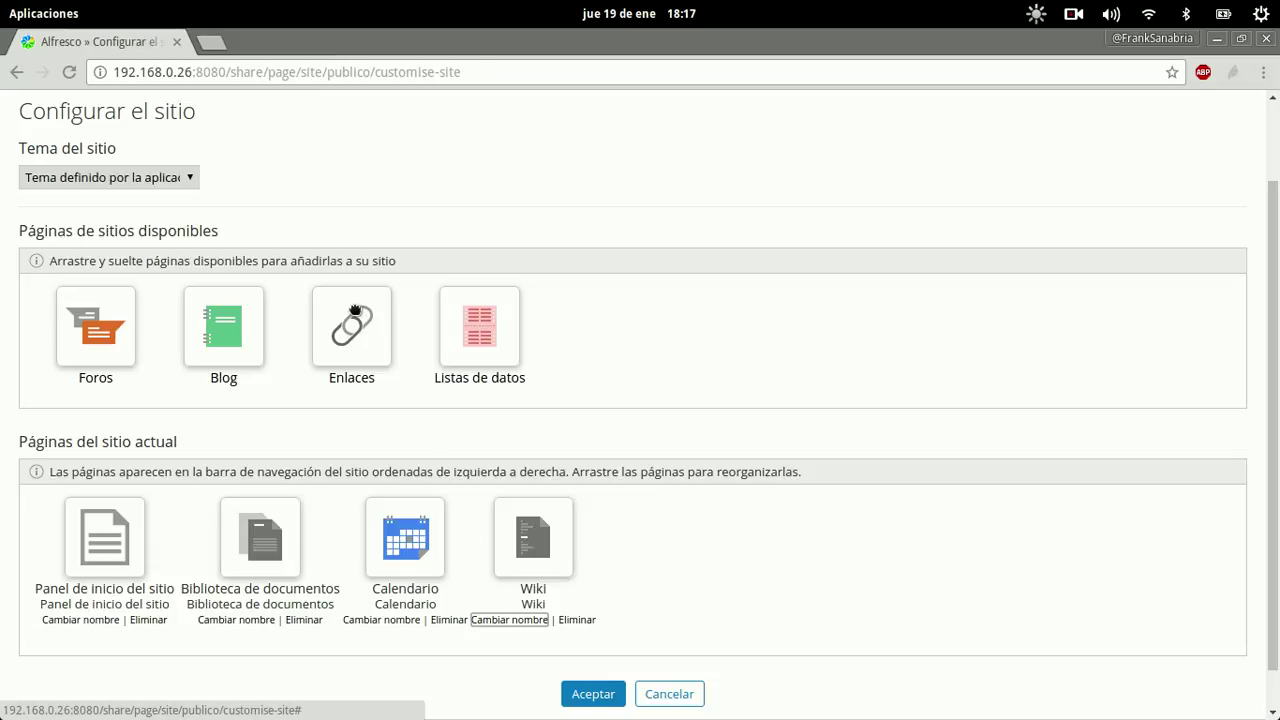
drag(356, 314, 670, 527)
drag(543, 350, 686, 528)
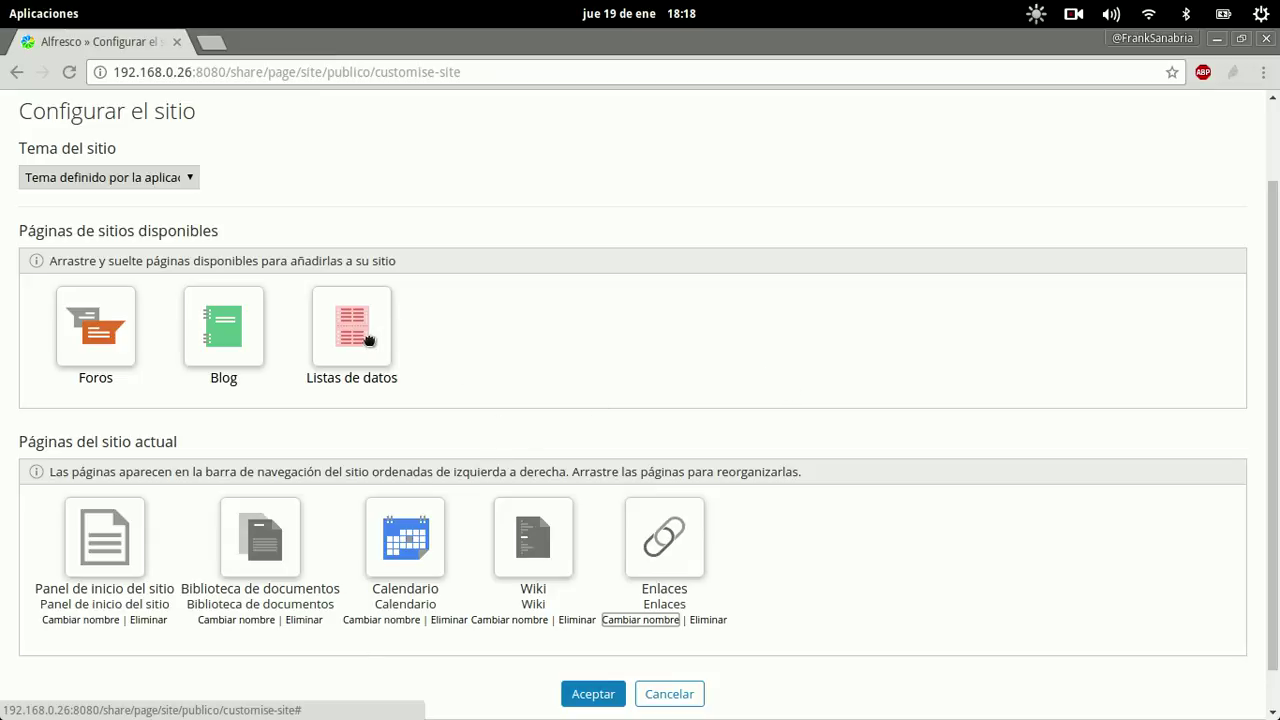
drag(348, 329, 792, 550)
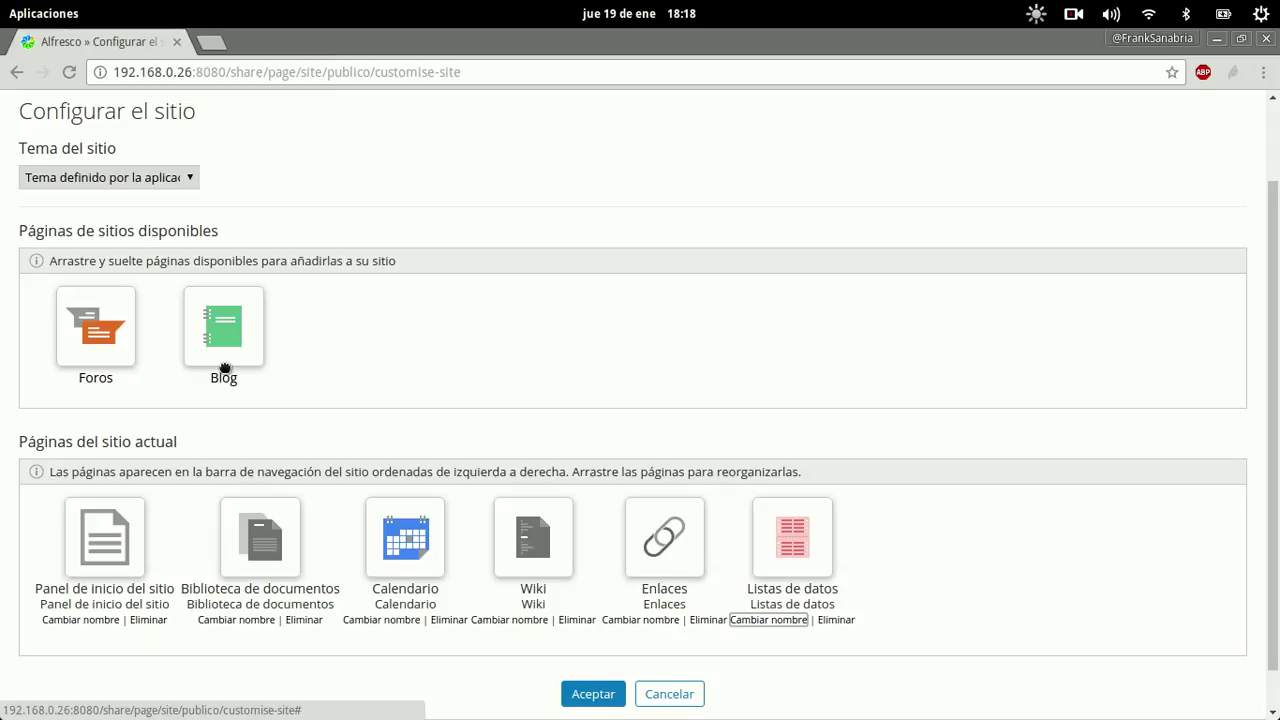
drag(225, 369, 958, 549)
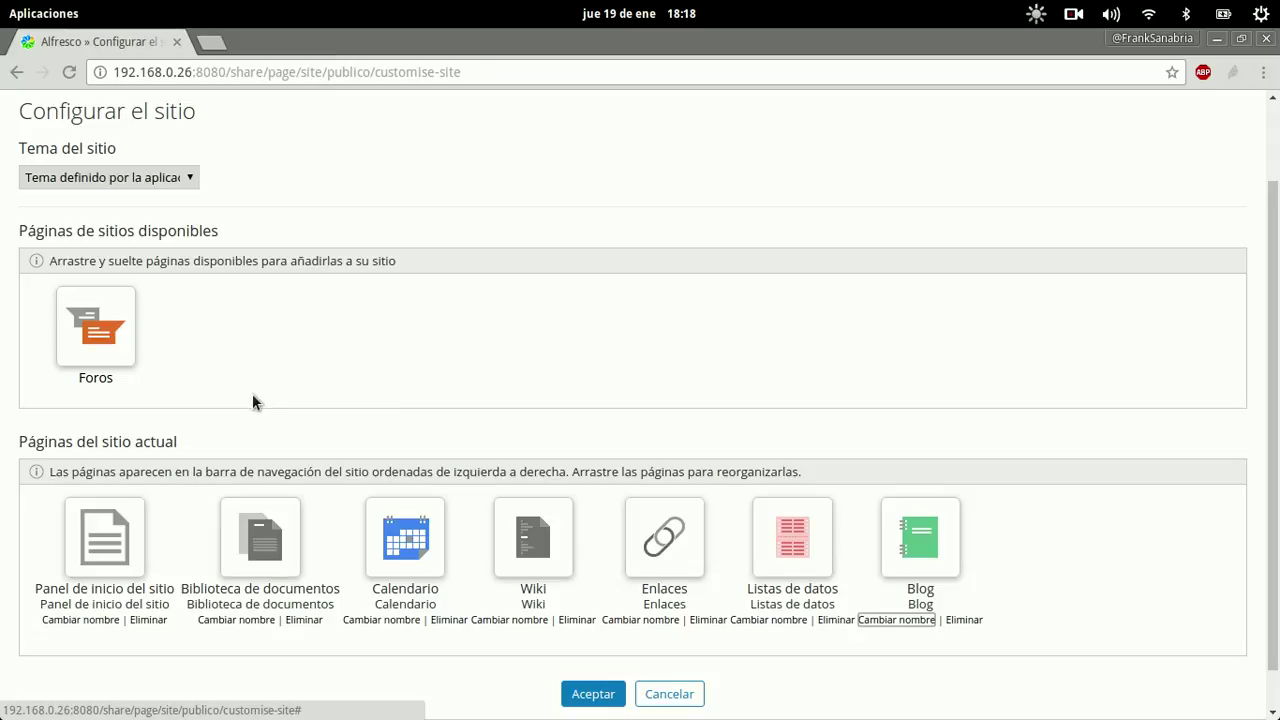
drag(118, 340, 1046, 510)
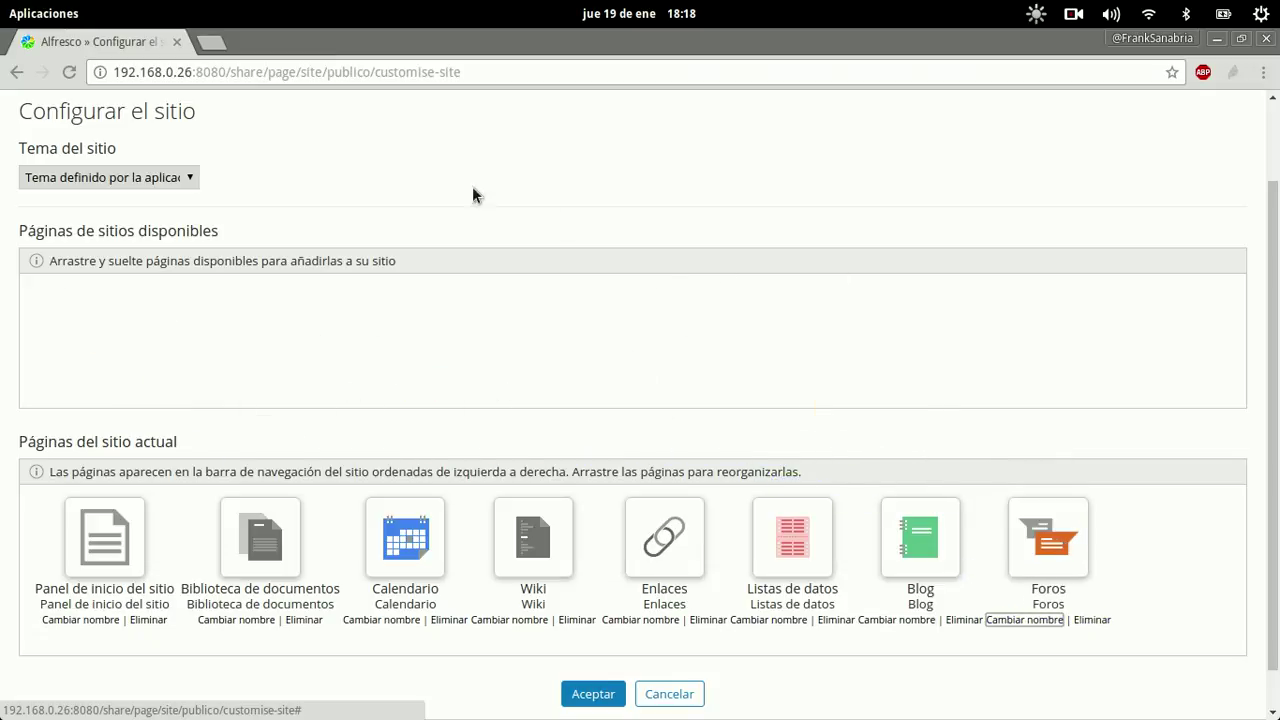
click(147, 180)
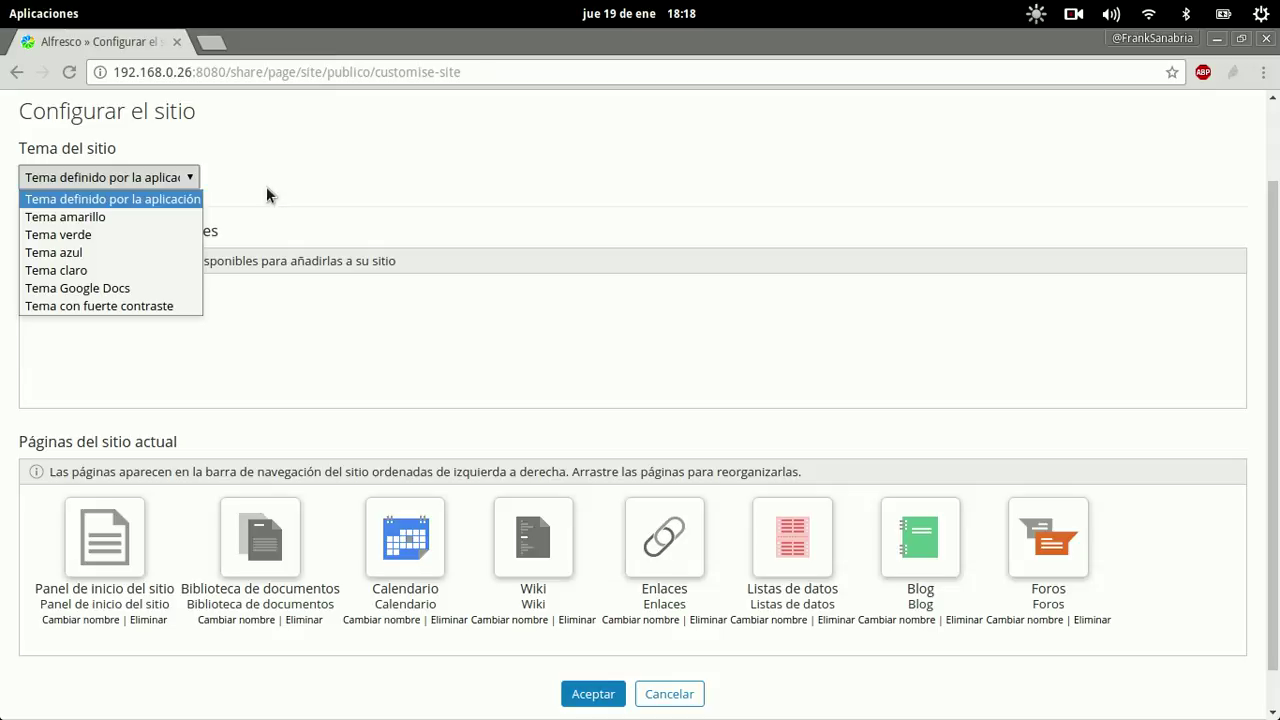
click(100, 251)
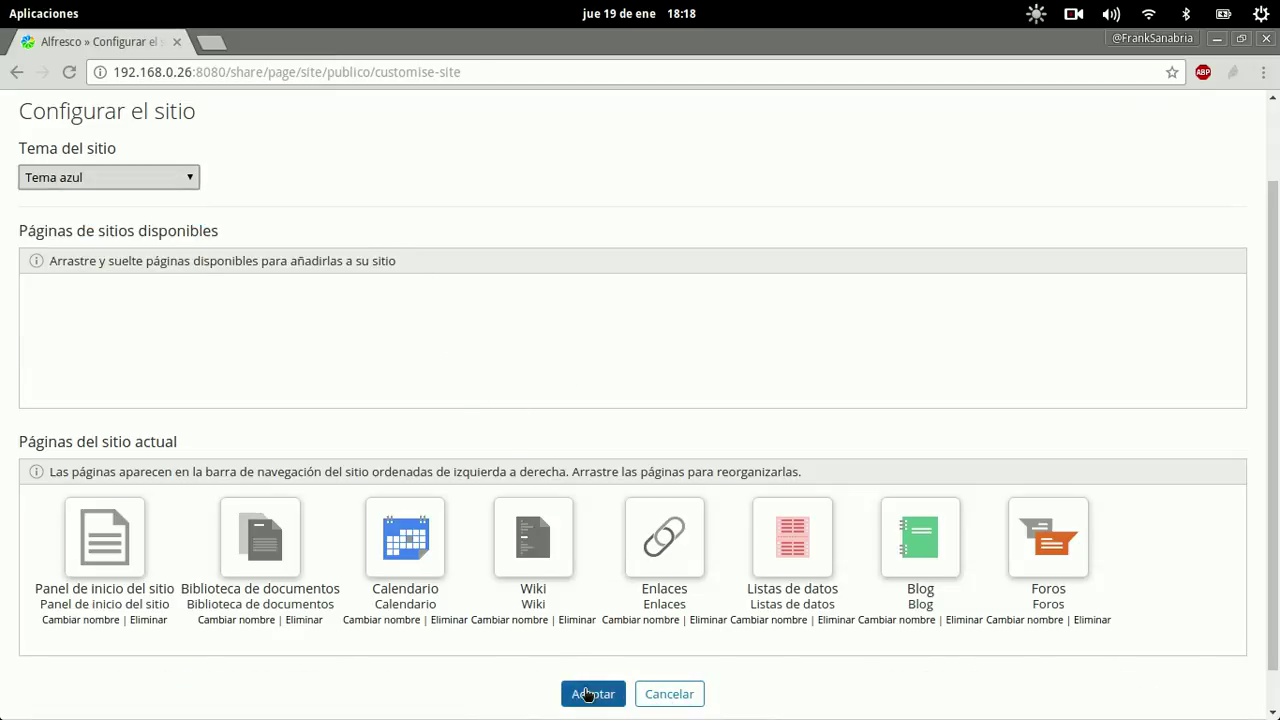
Reorder the site pages with Calendario and Enlaces ahead of Biblioteca de documentos and Panel de inicio del sitio last, and save the configuration
drag(436, 552, 263, 591)
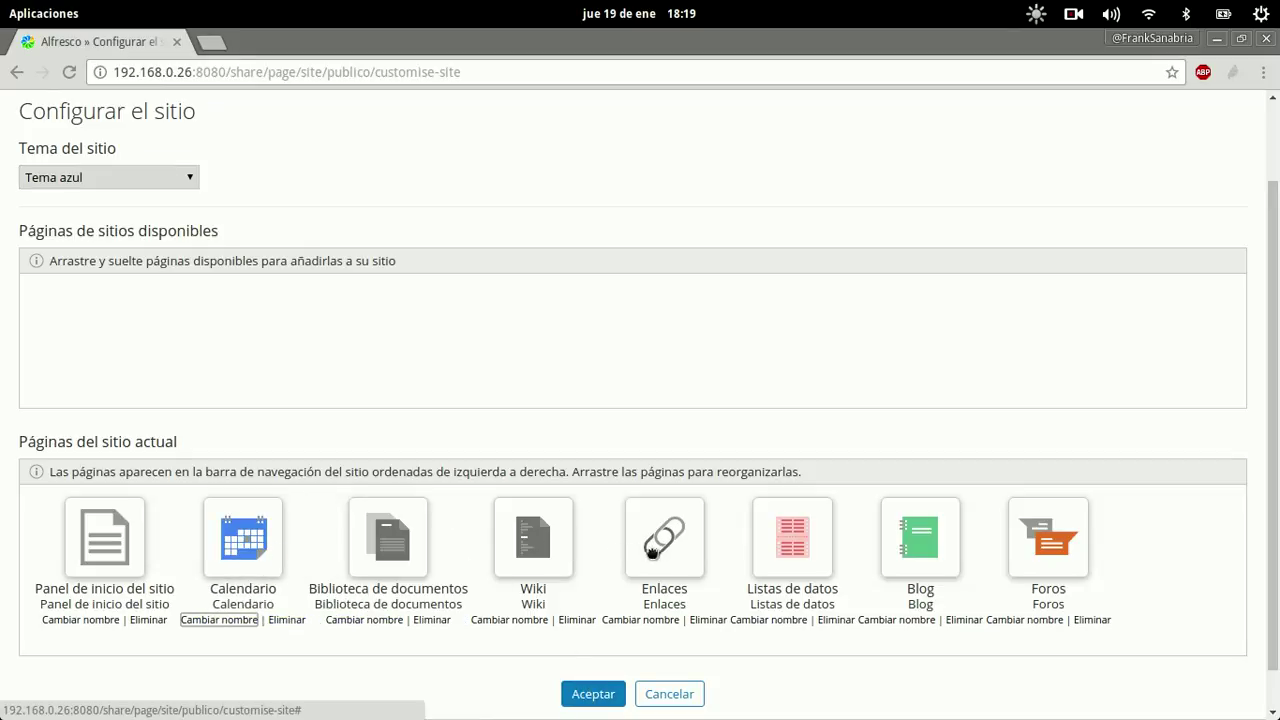
drag(665, 553, 370, 554)
drag(114, 560, 990, 580)
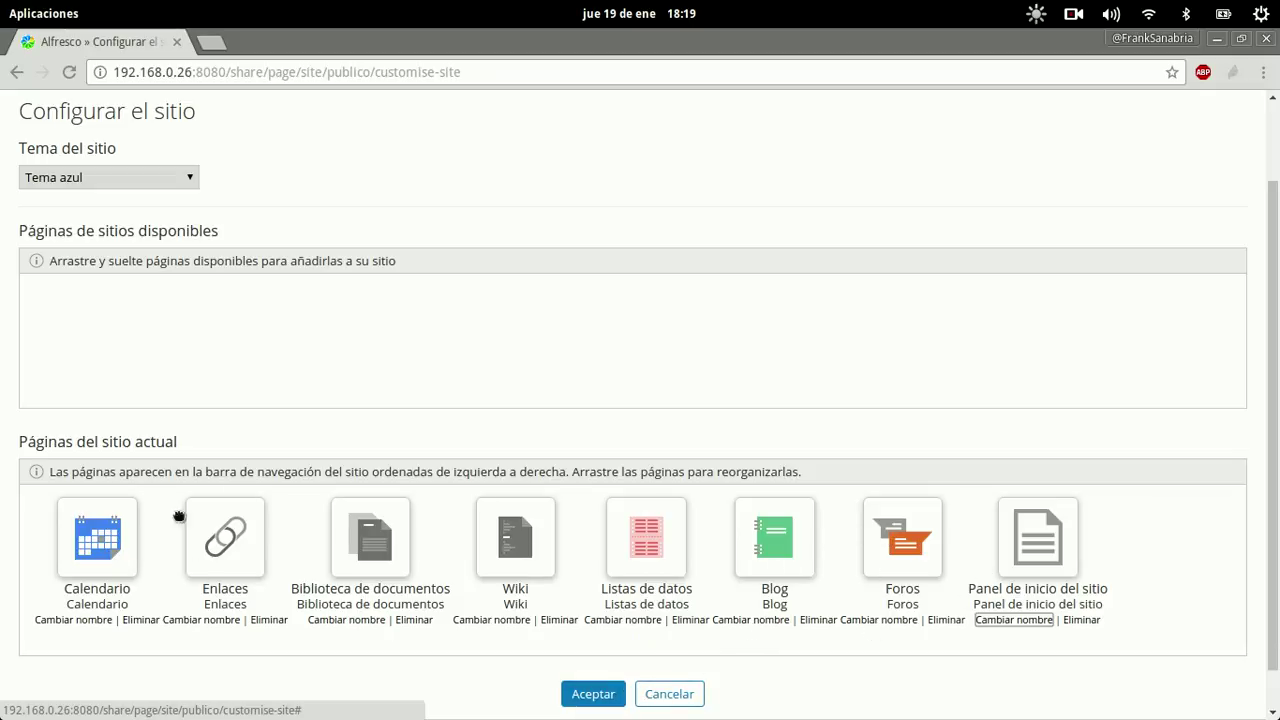
click(585, 695)
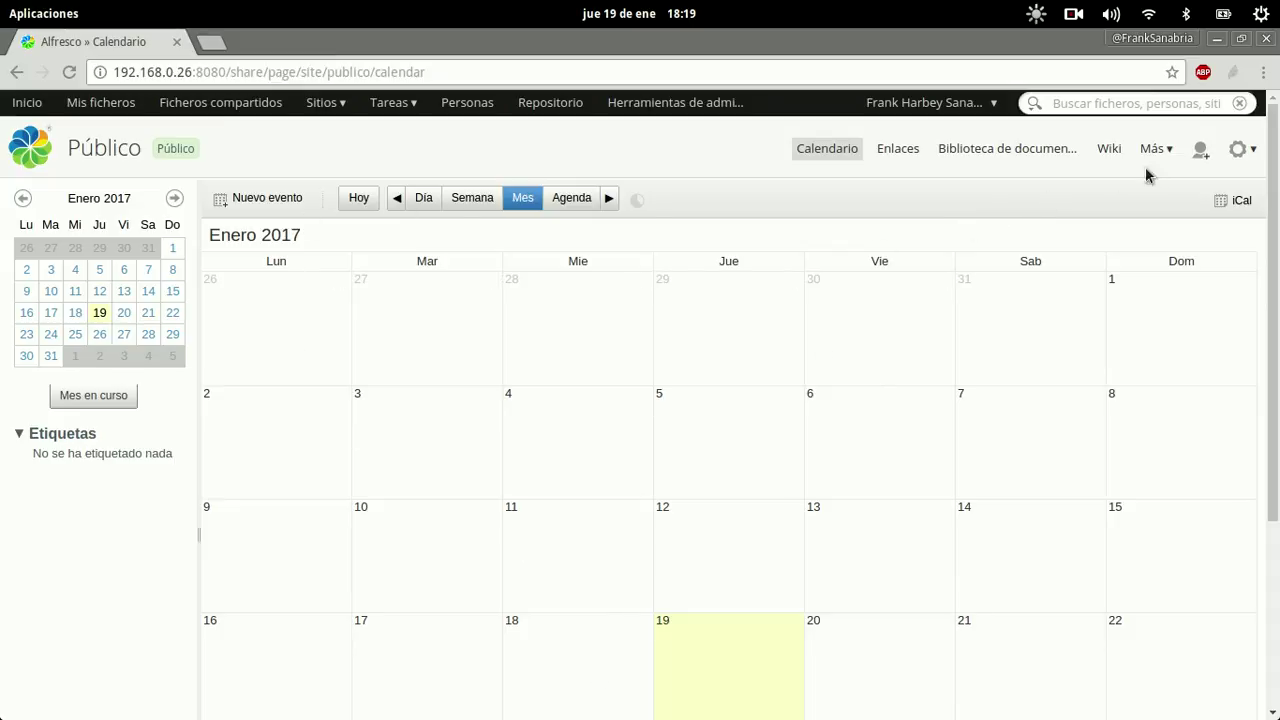
Reopen the site configuration, move Panel de inicio del sitio to first place before Calendario, and save
click(1240, 148)
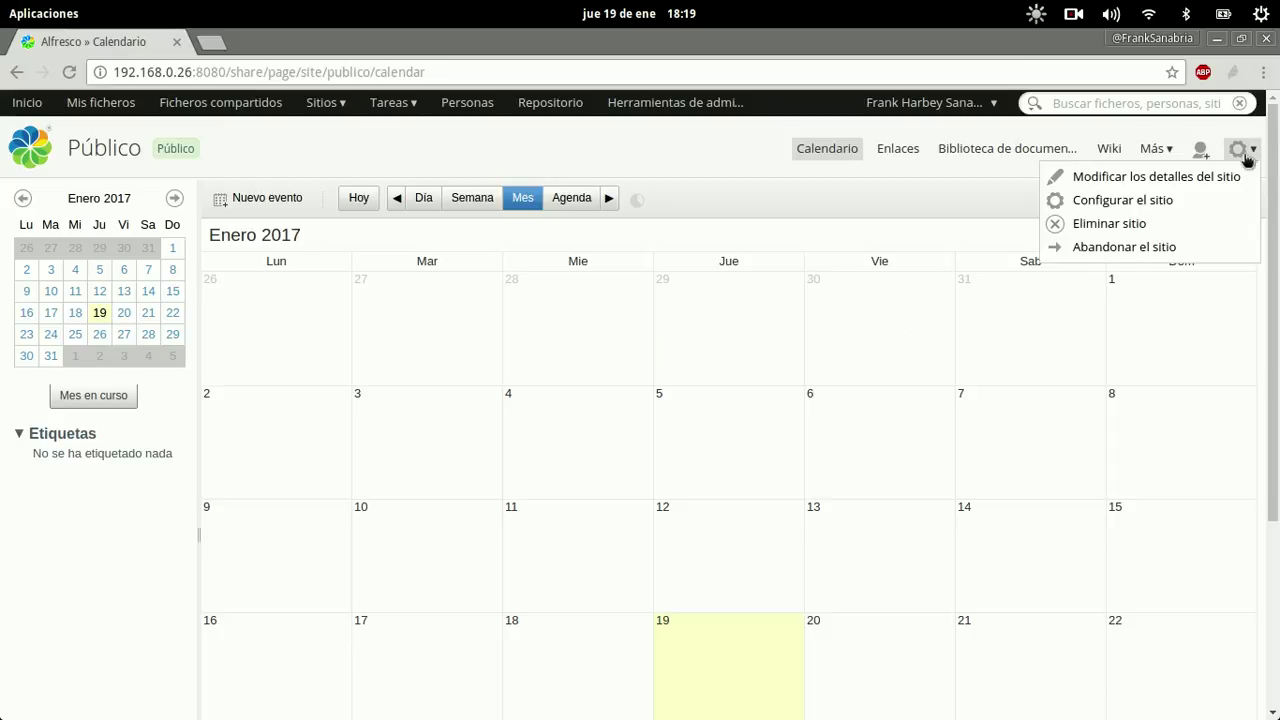
click(1217, 205)
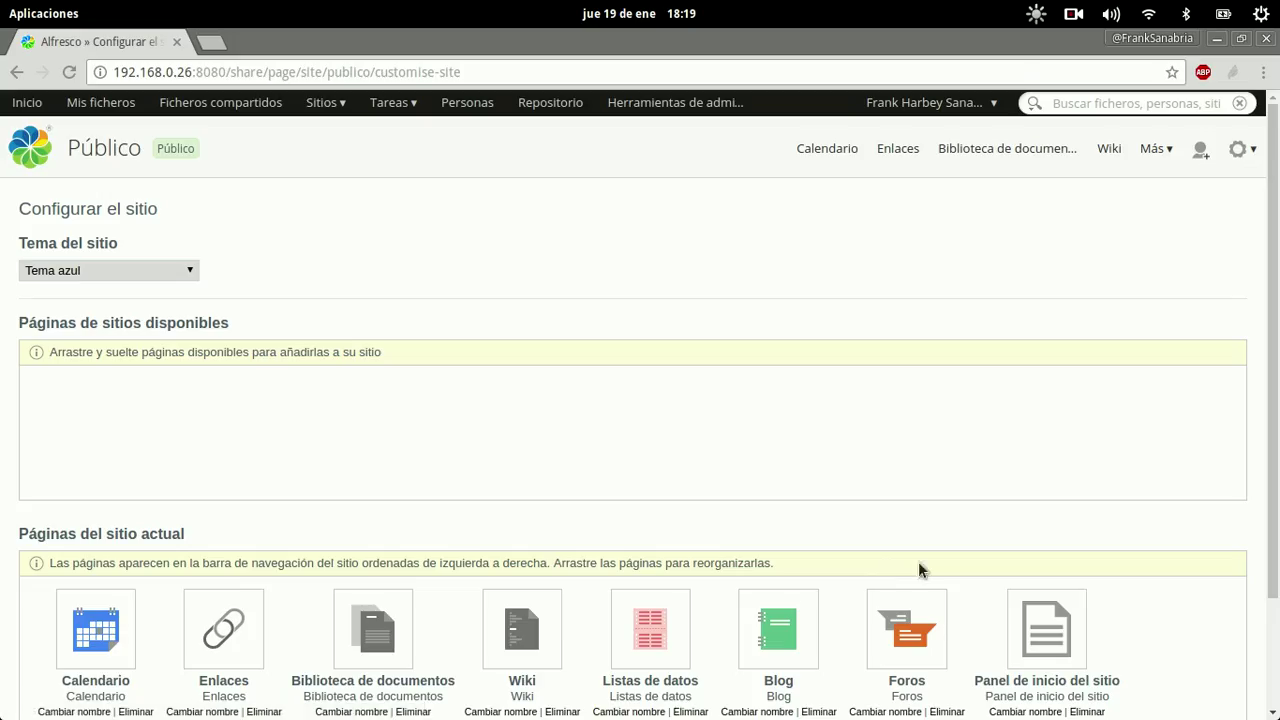
scroll(1072, 614, down, 2)
drag(1060, 527, 112, 515)
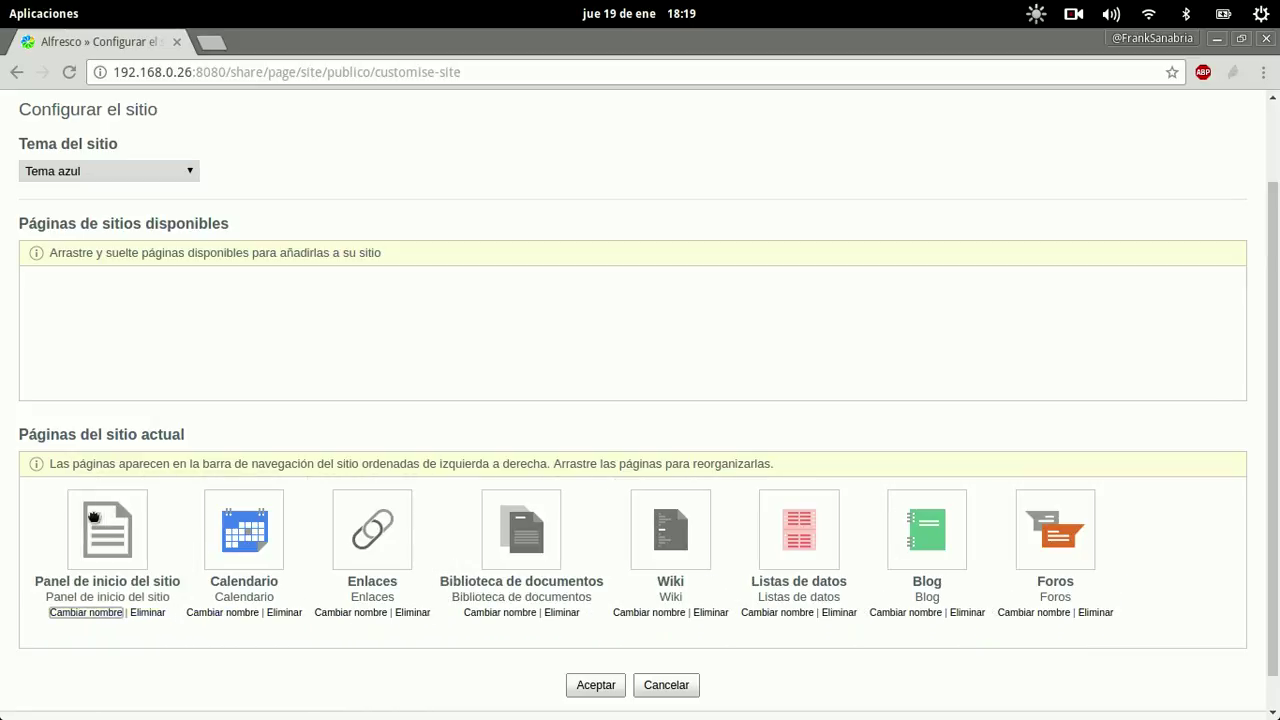
click(593, 685)
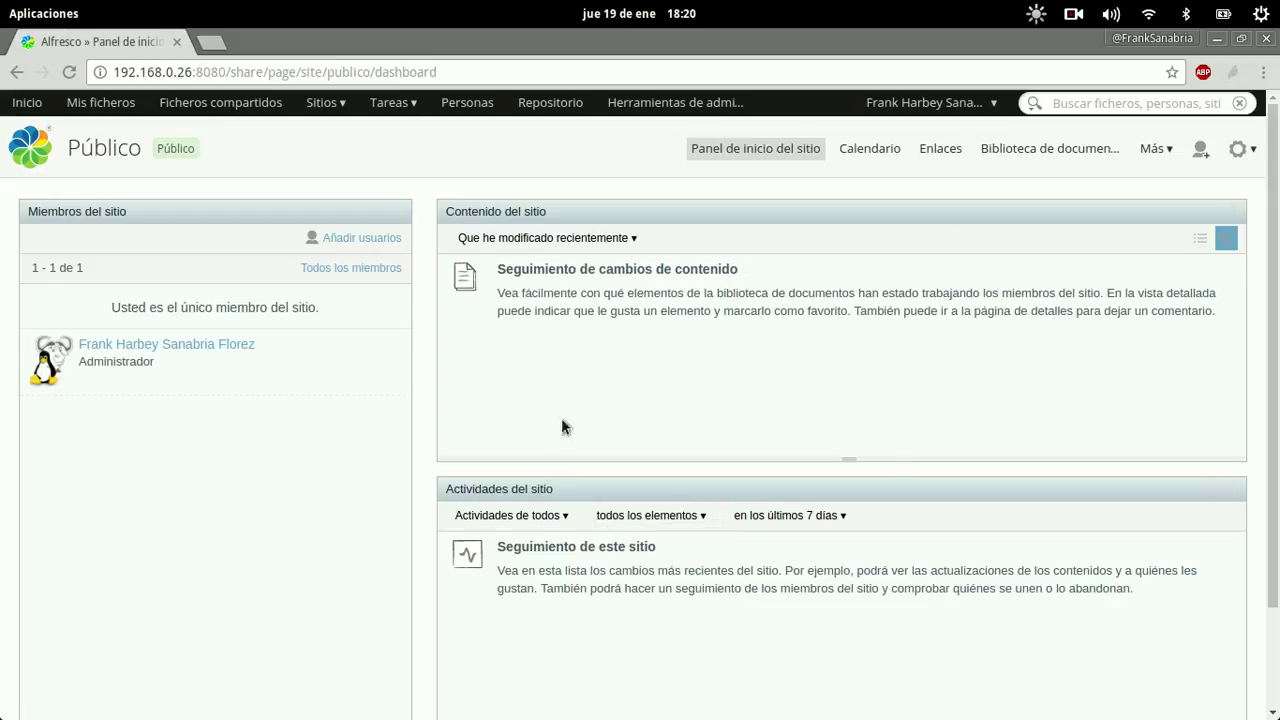
Customise the site dashboard and change its layout to Tres columnas: central ancha
click(1244, 154)
click(1237, 176)
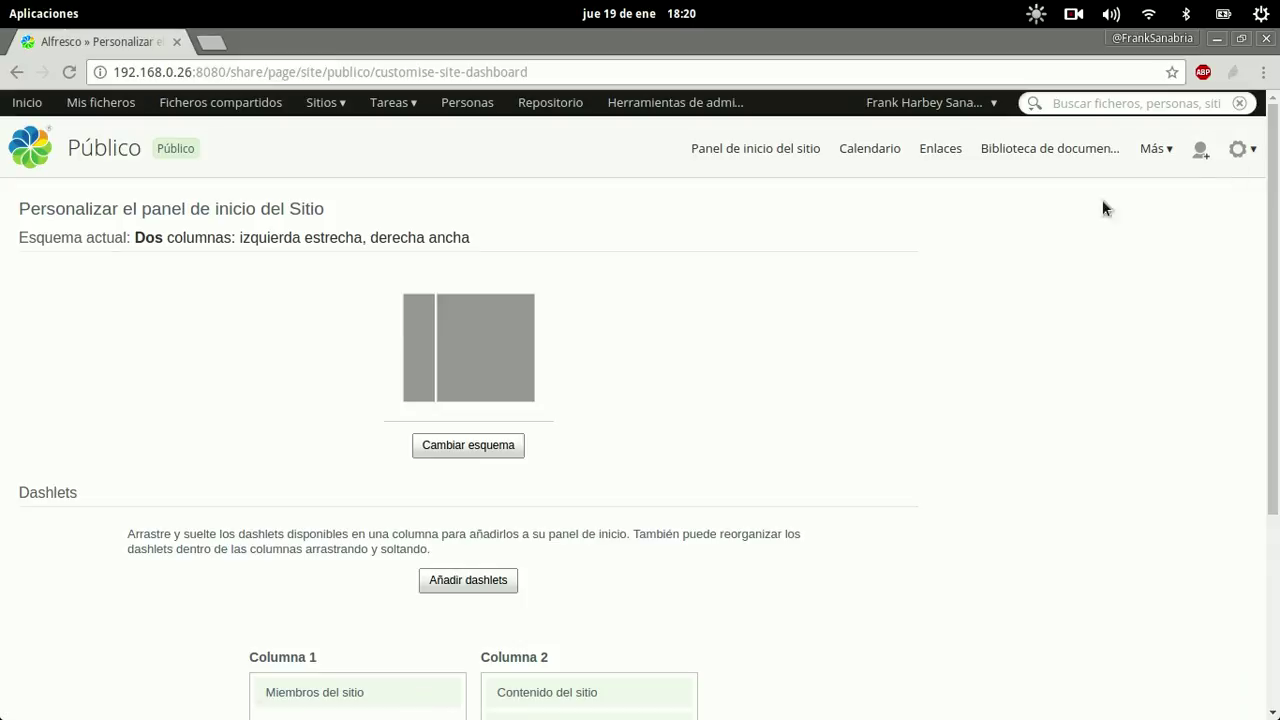
scroll(781, 438, down, 2)
click(500, 346)
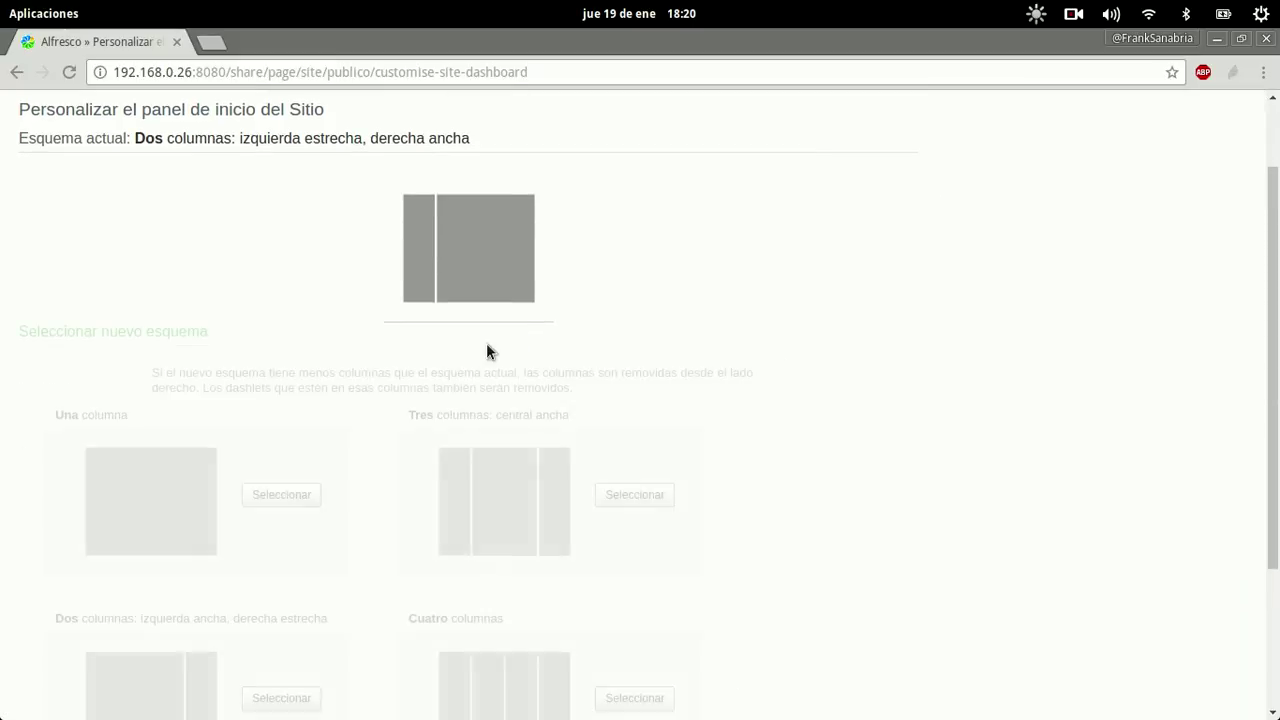
scroll(767, 363, down, 3)
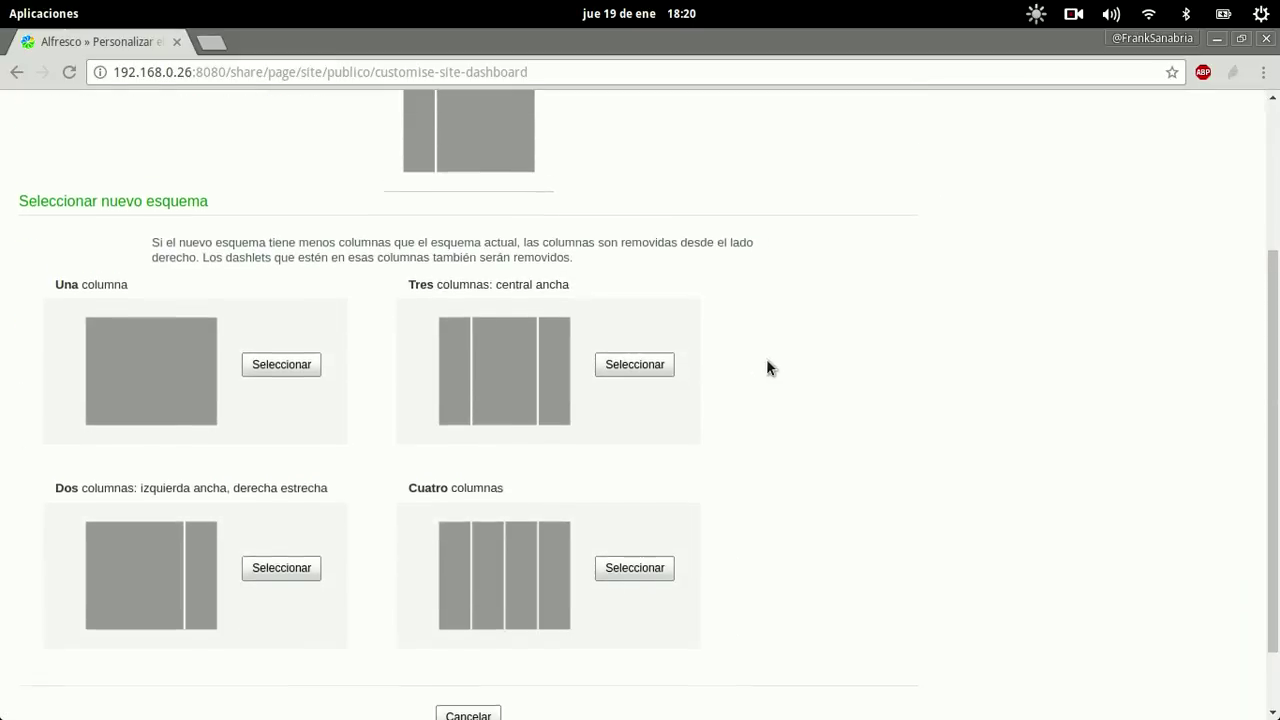
click(602, 350)
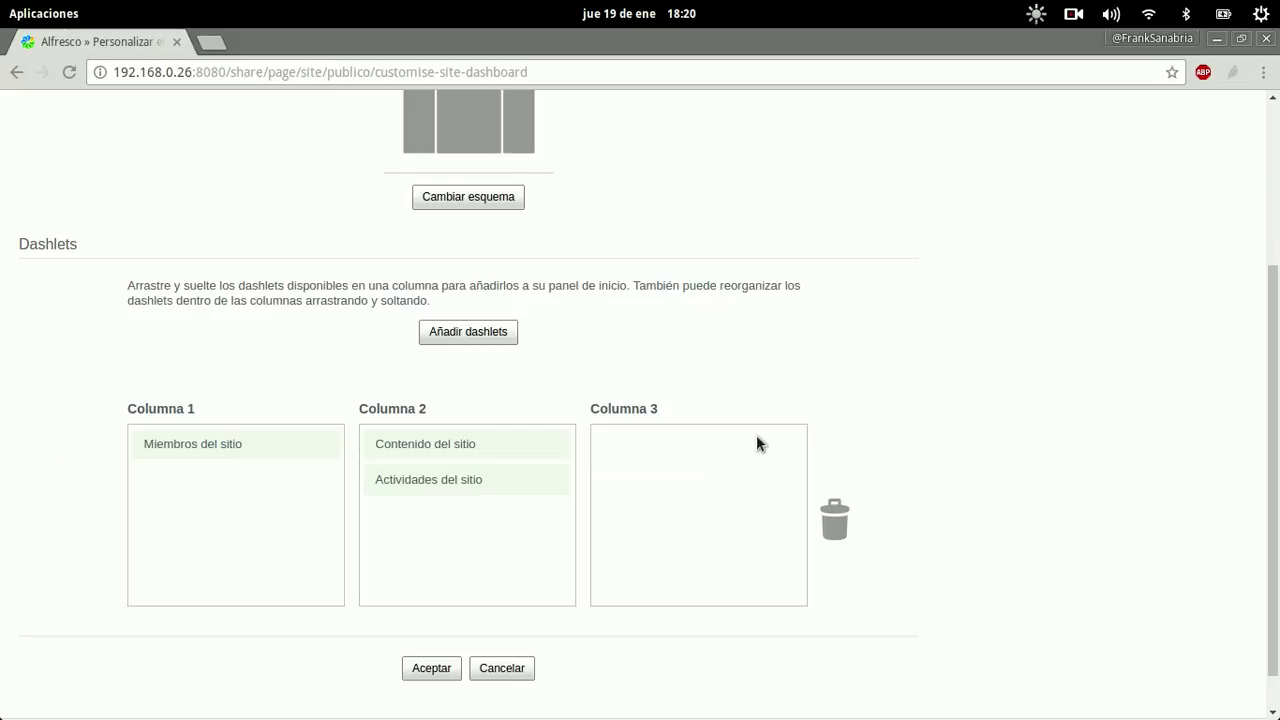
Add the Calendario del sitio dashlet to Columna 3 and place Aviso del sitio above it
click(490, 335)
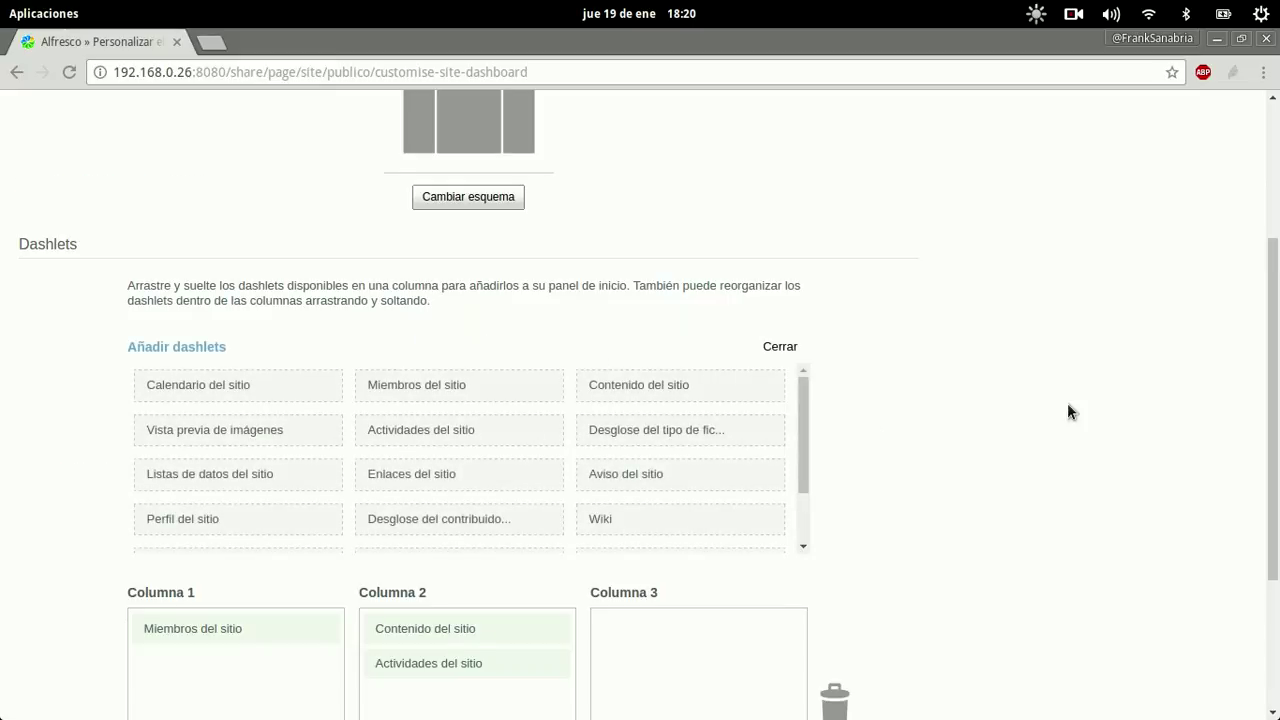
scroll(1068, 417, down, 3)
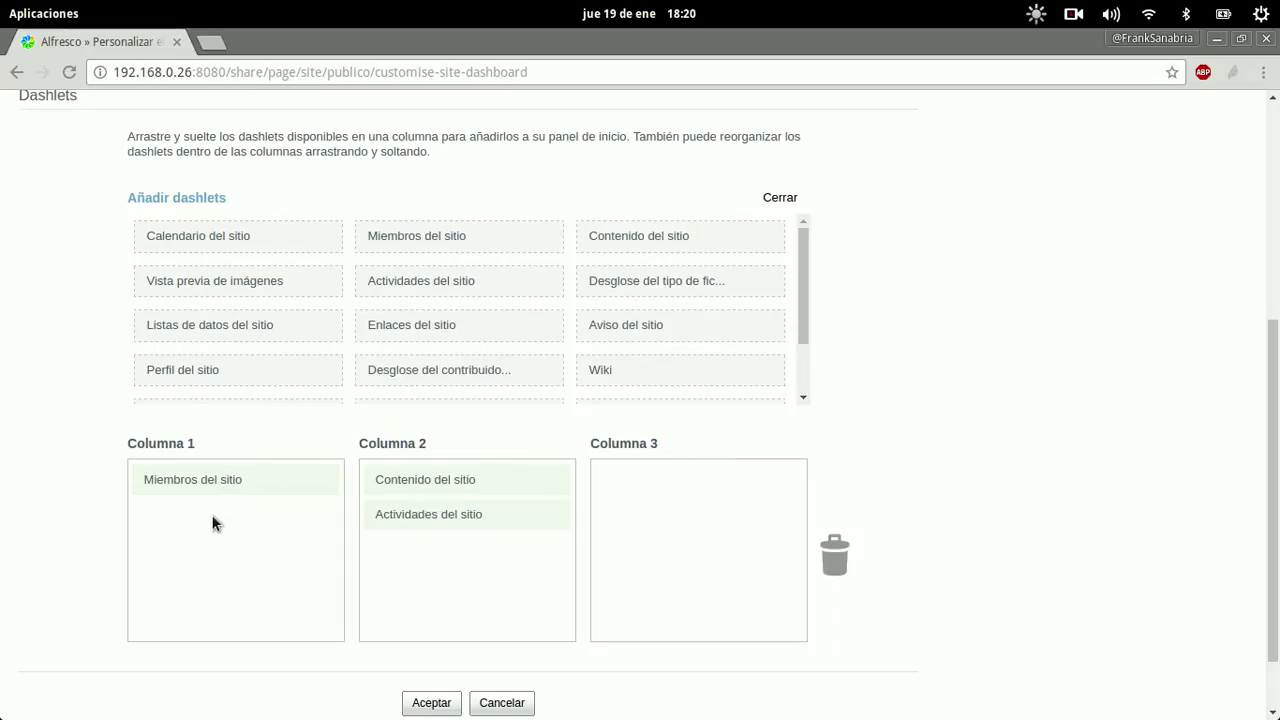
drag(246, 234, 717, 509)
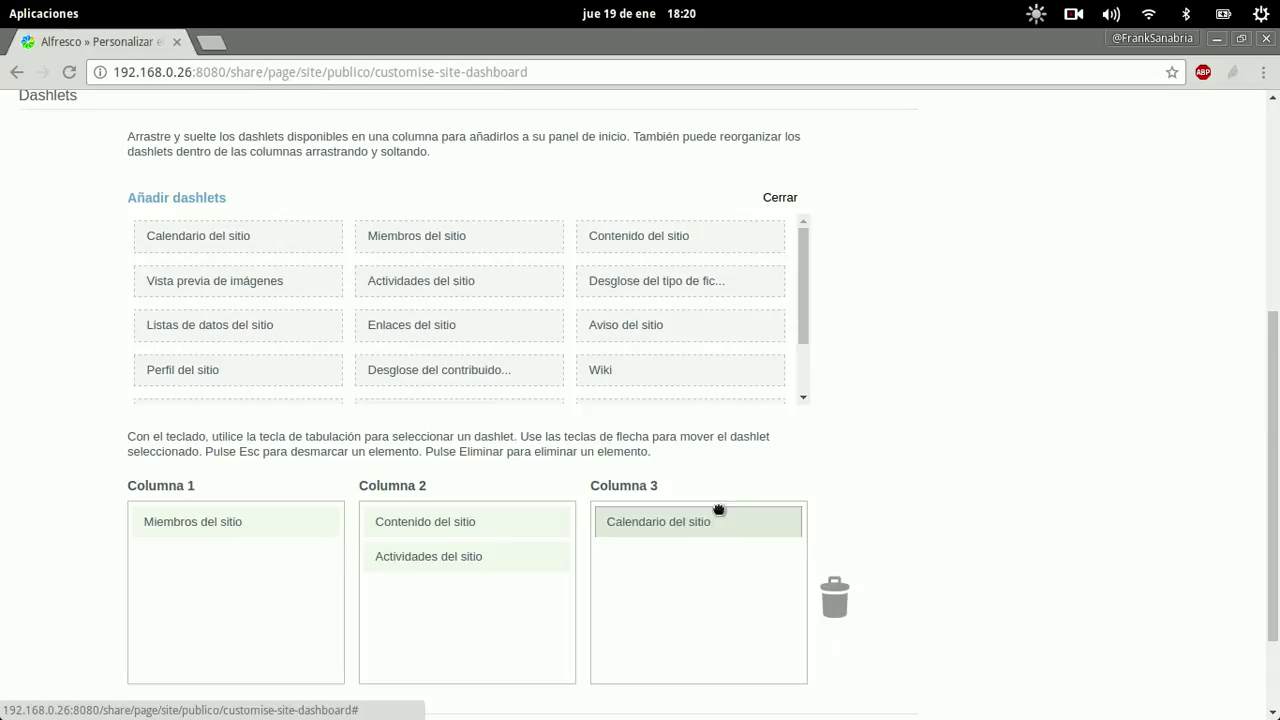
drag(672, 332, 686, 511)
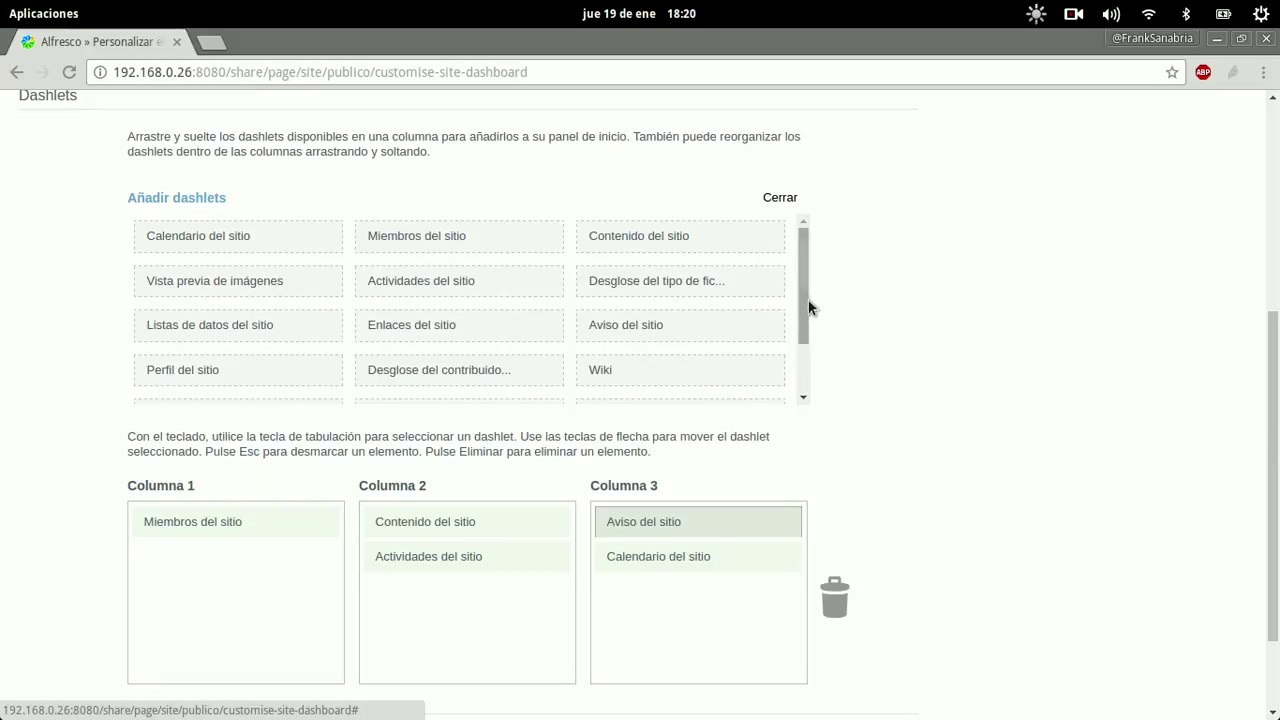
Add the Wiki dashlet at the end of Columna 2, Búsquedas en el sitio atop Columna 3, and Vista Web atop Columna 2
drag(800, 285, 766, 337)
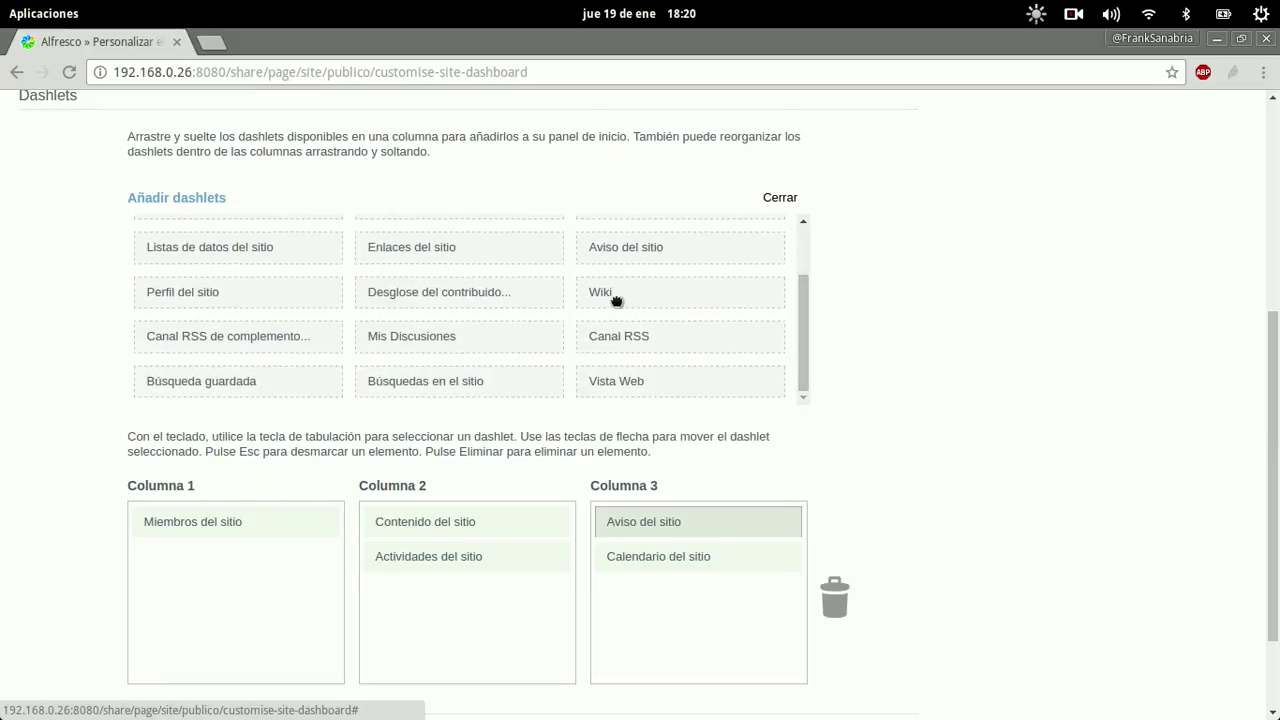
drag(614, 297, 418, 591)
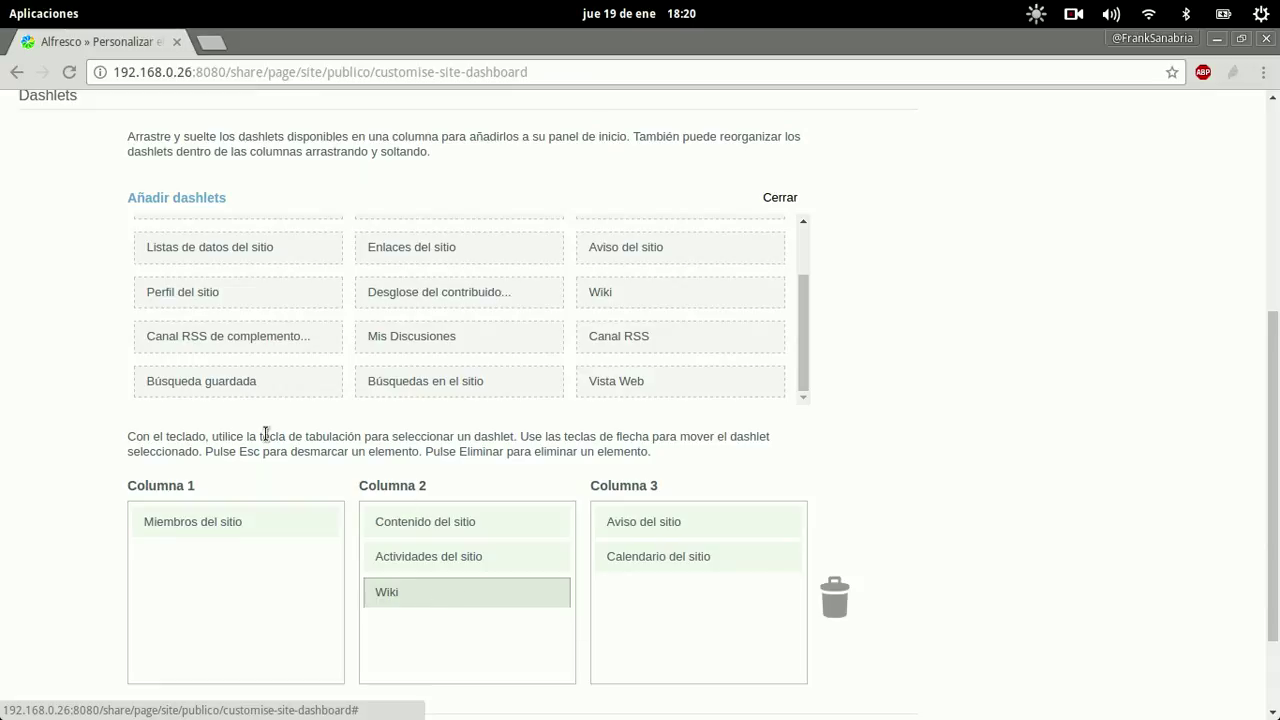
drag(416, 388, 654, 523)
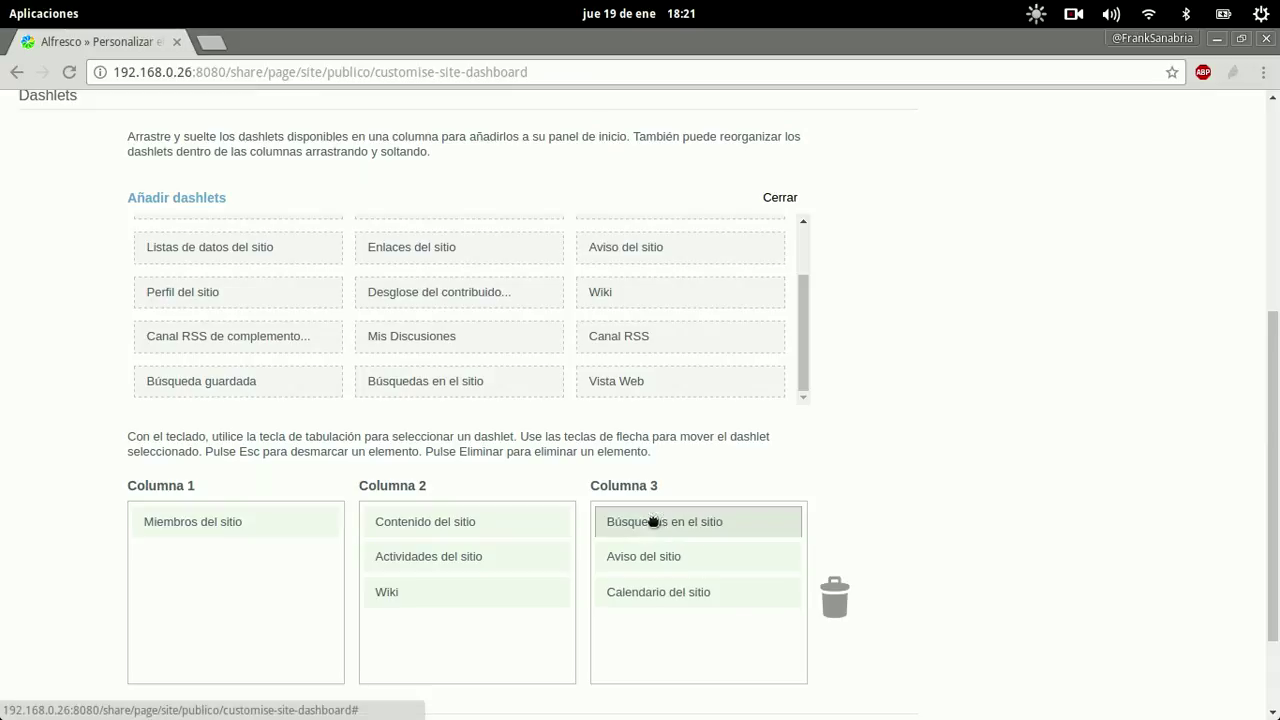
scroll(646, 337, down, 1)
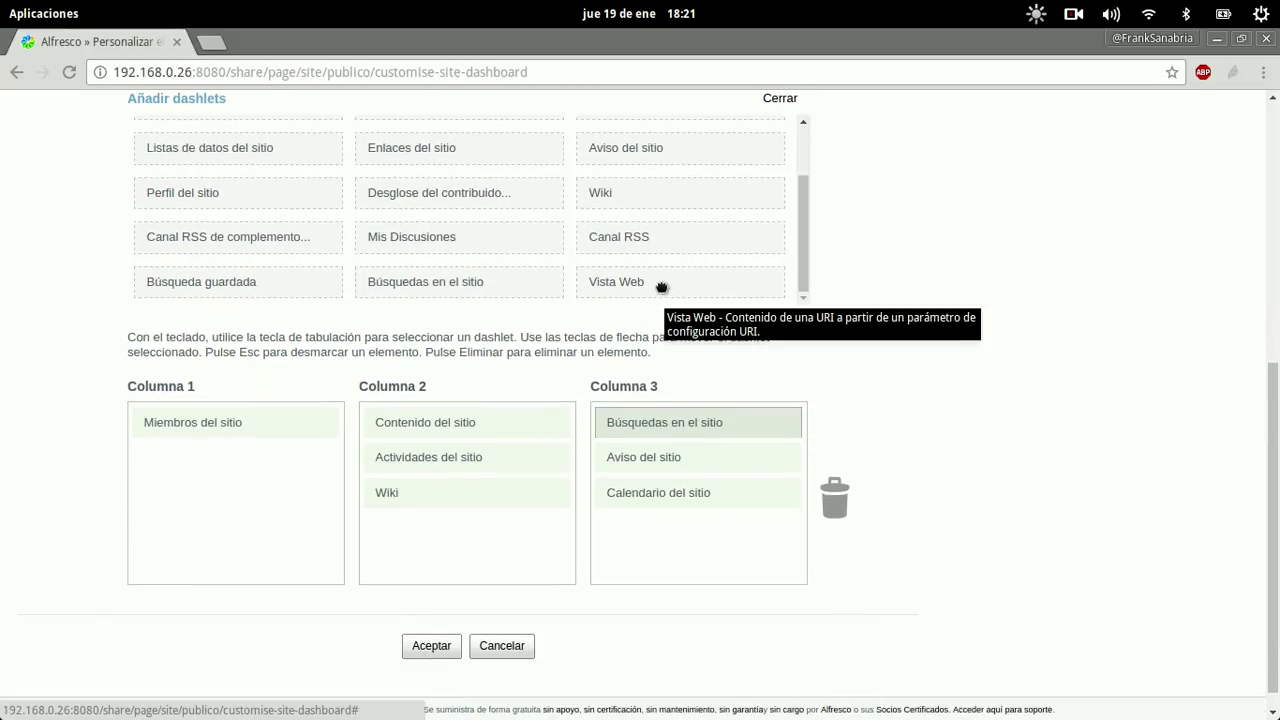
scroll(654, 296, up, 1)
drag(652, 294, 430, 419)
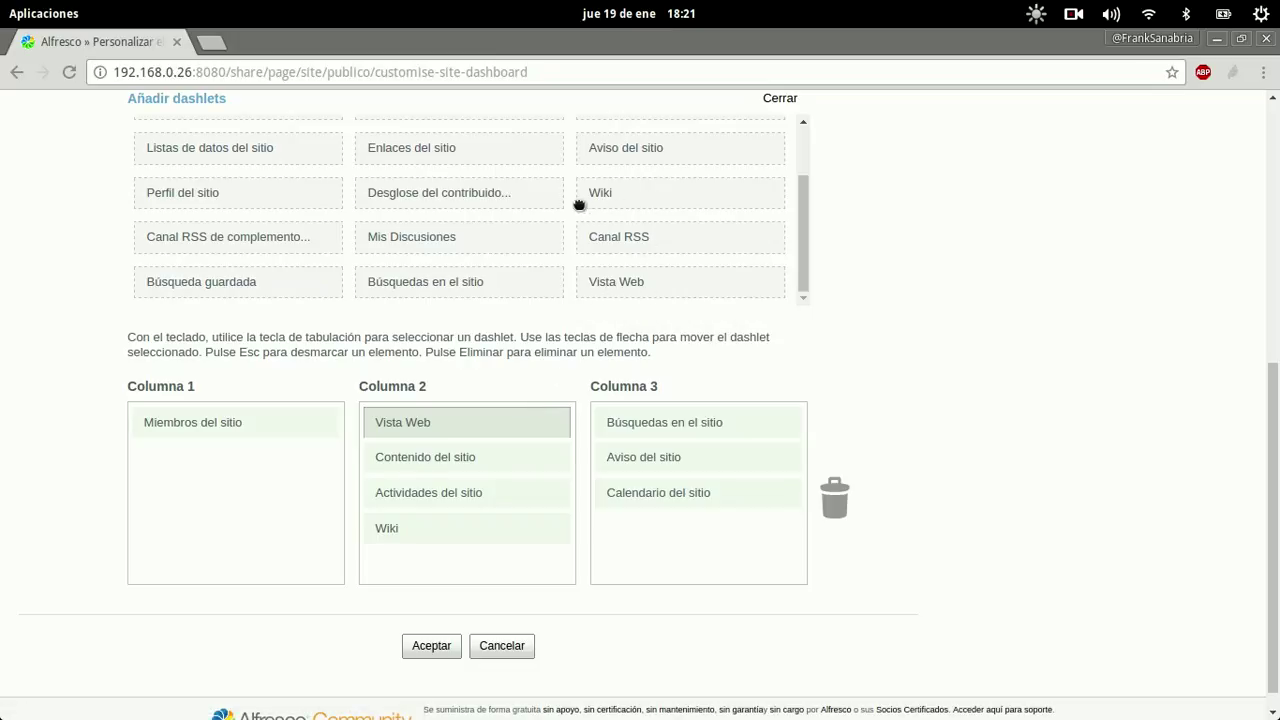
Add the Enlaces del sitio dashlet below Miembros del sitio in Columna 1 and try to save the dashboard changes
scroll(660, 223, up, 1)
scroll(660, 220, up, 1)
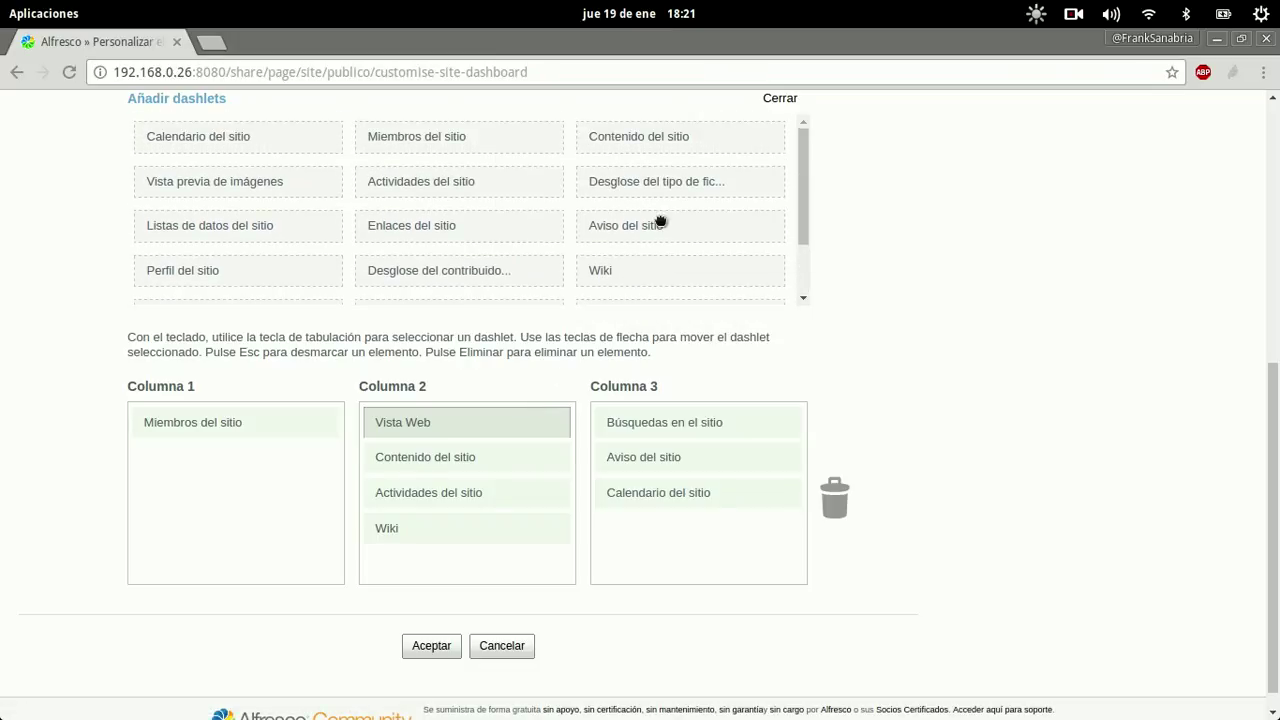
drag(447, 226, 224, 457)
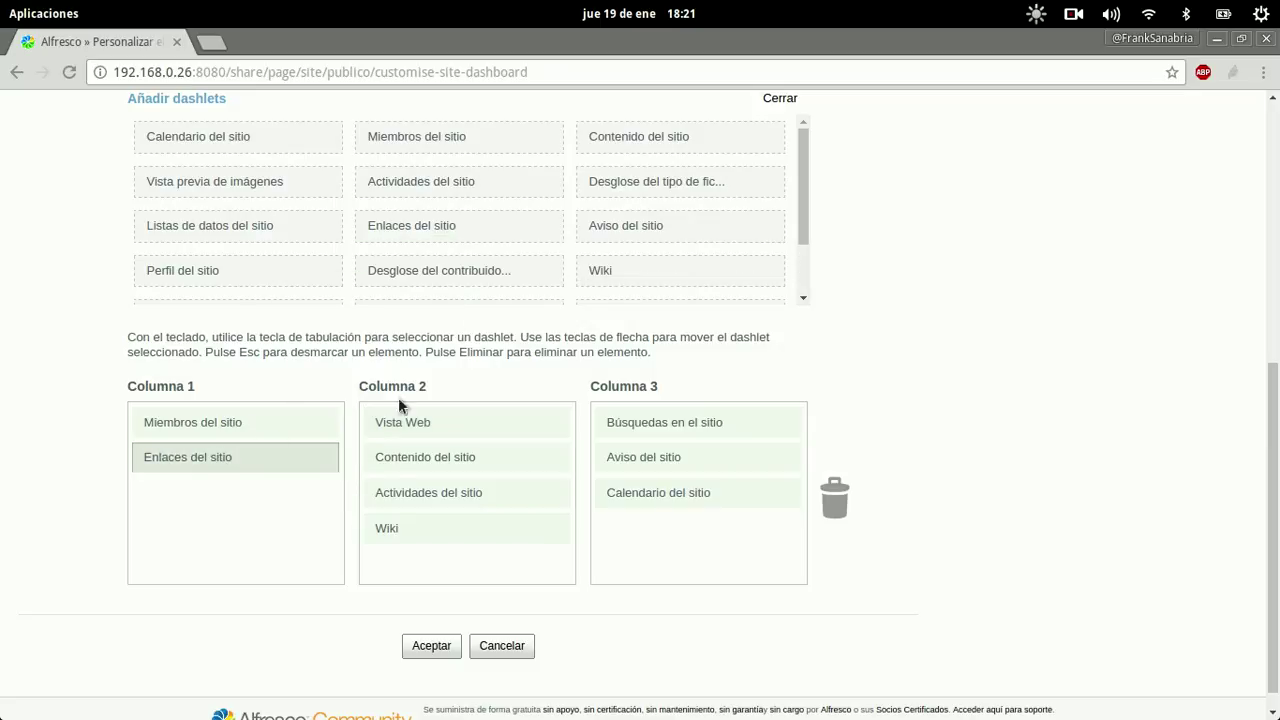
click(417, 651)
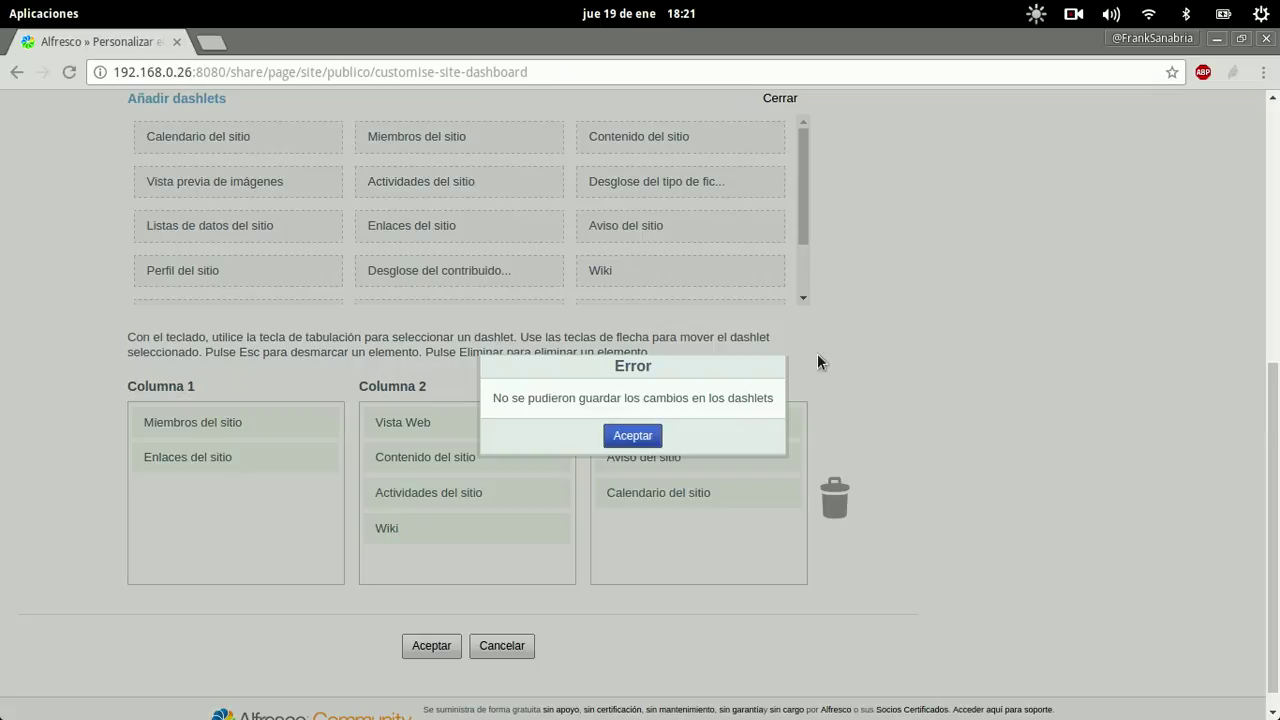
click(645, 437)
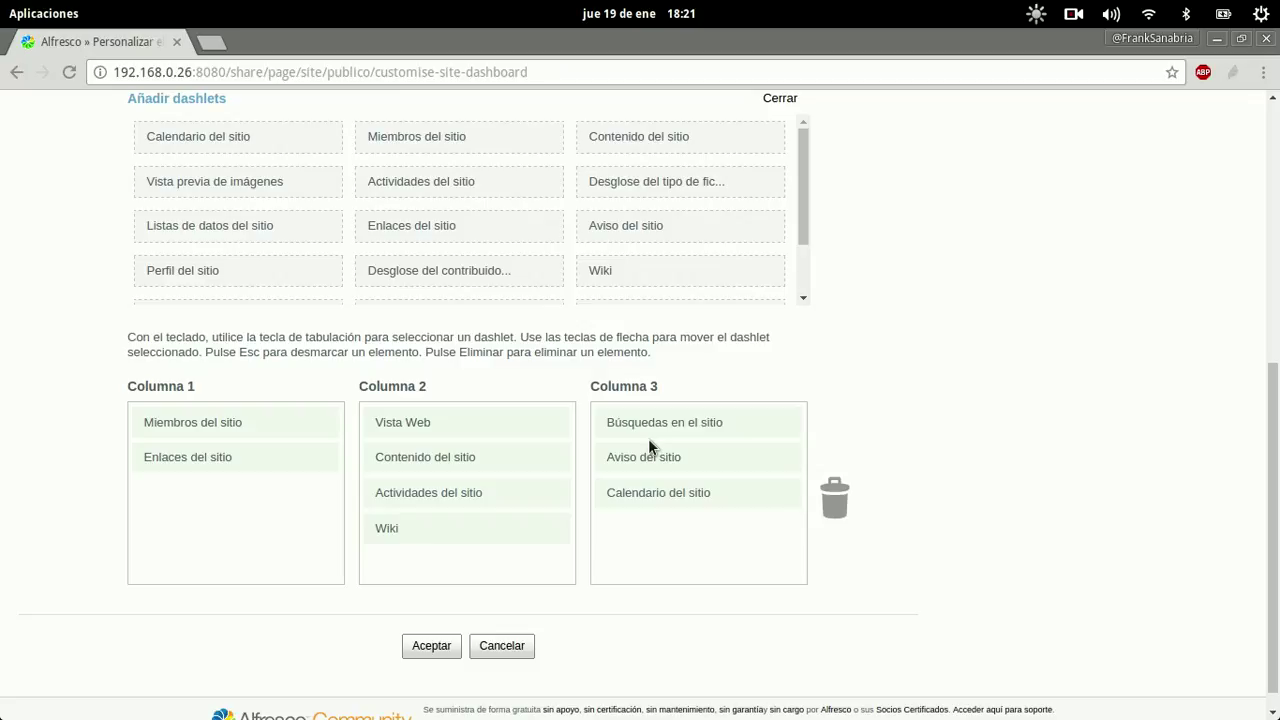
click(446, 650)
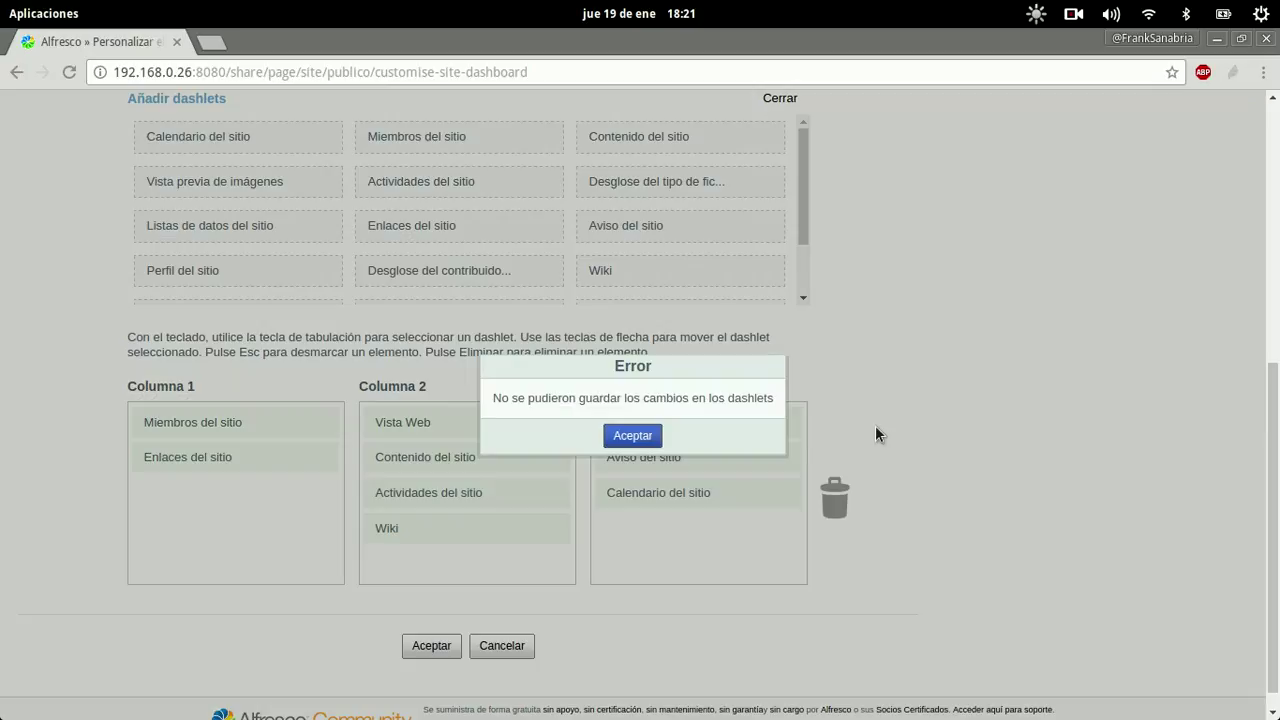
click(650, 437)
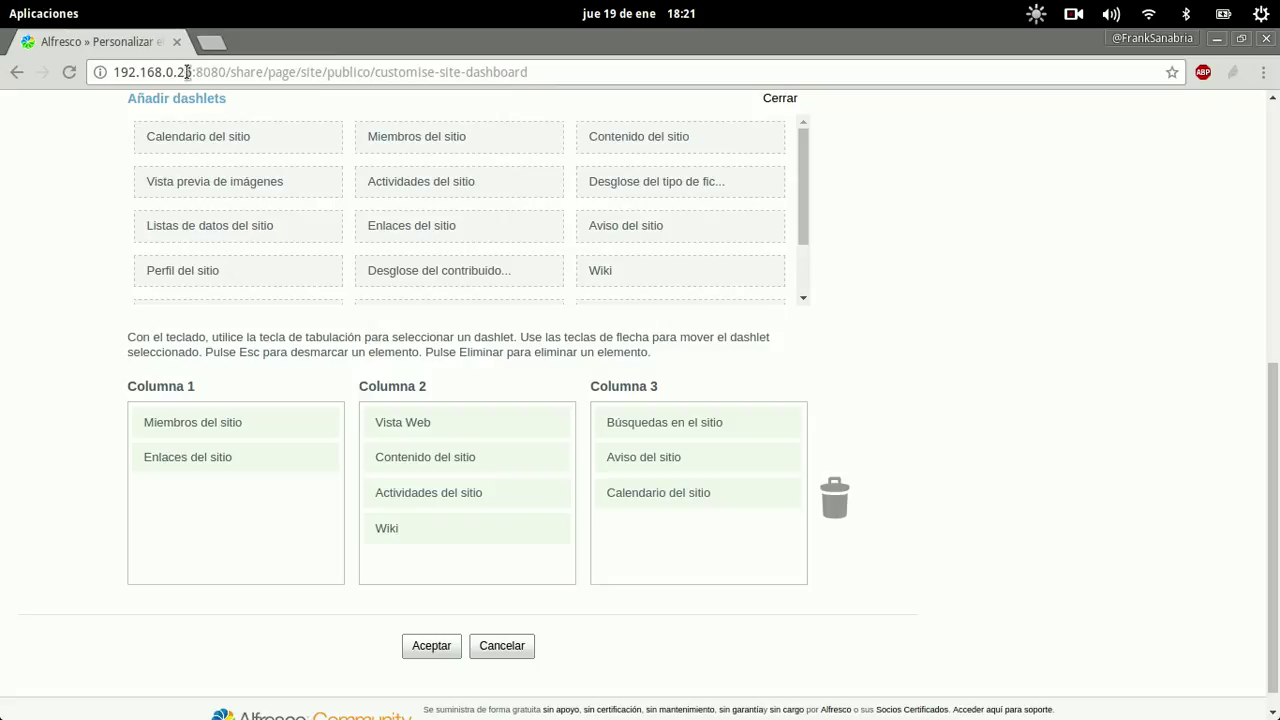
click(1067, 20)
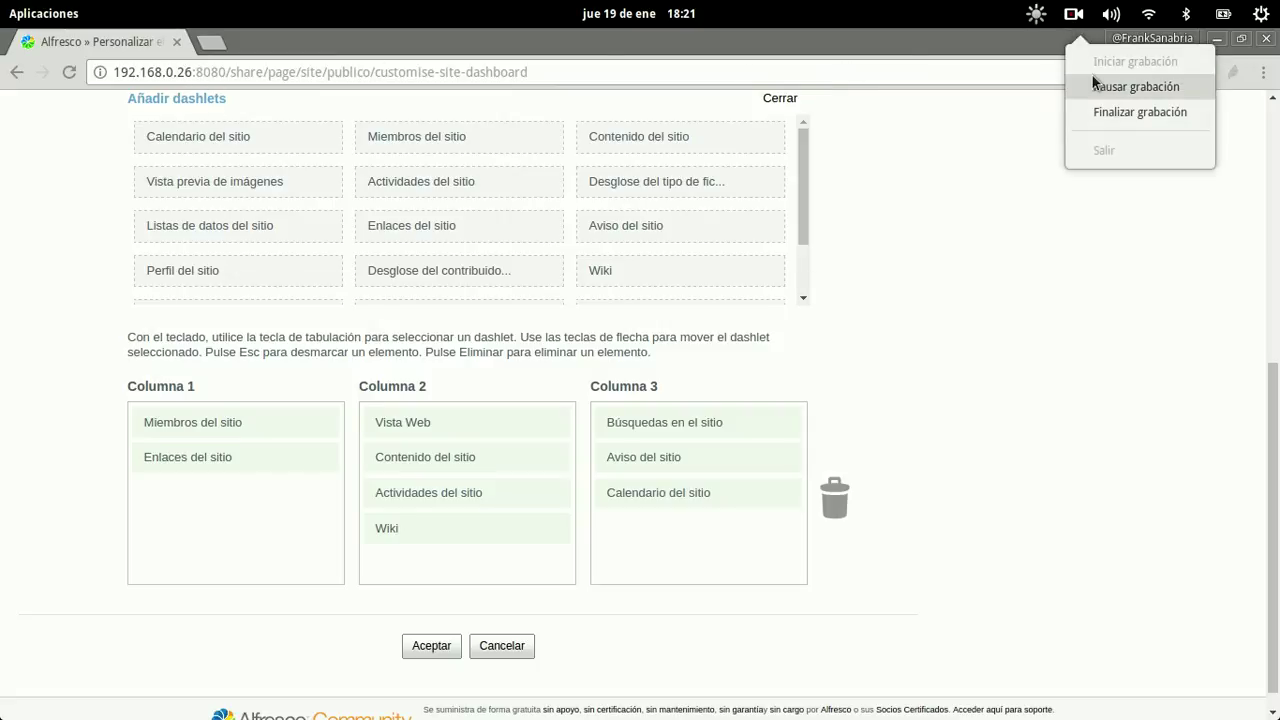
click(1100, 80)
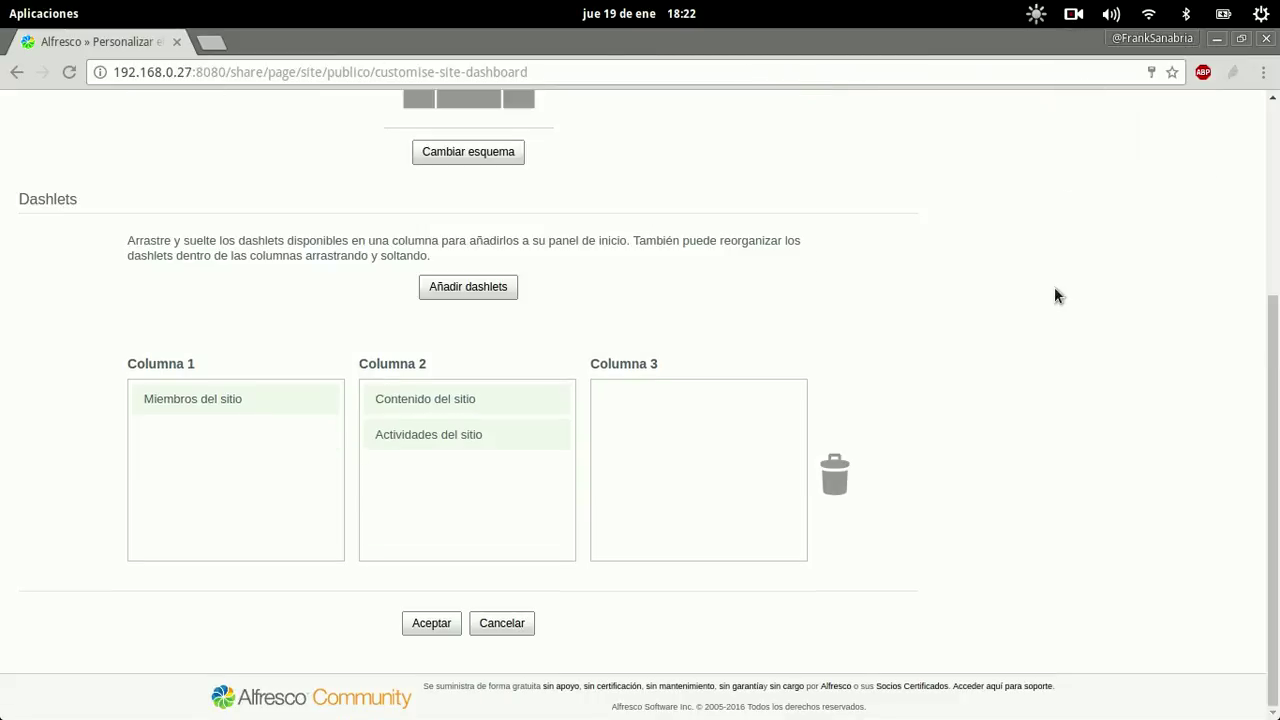
Show the available dashlets, add Aviso del sitio to the empty Columna 3, and place Búsquedas en el sitio above it
click(497, 292)
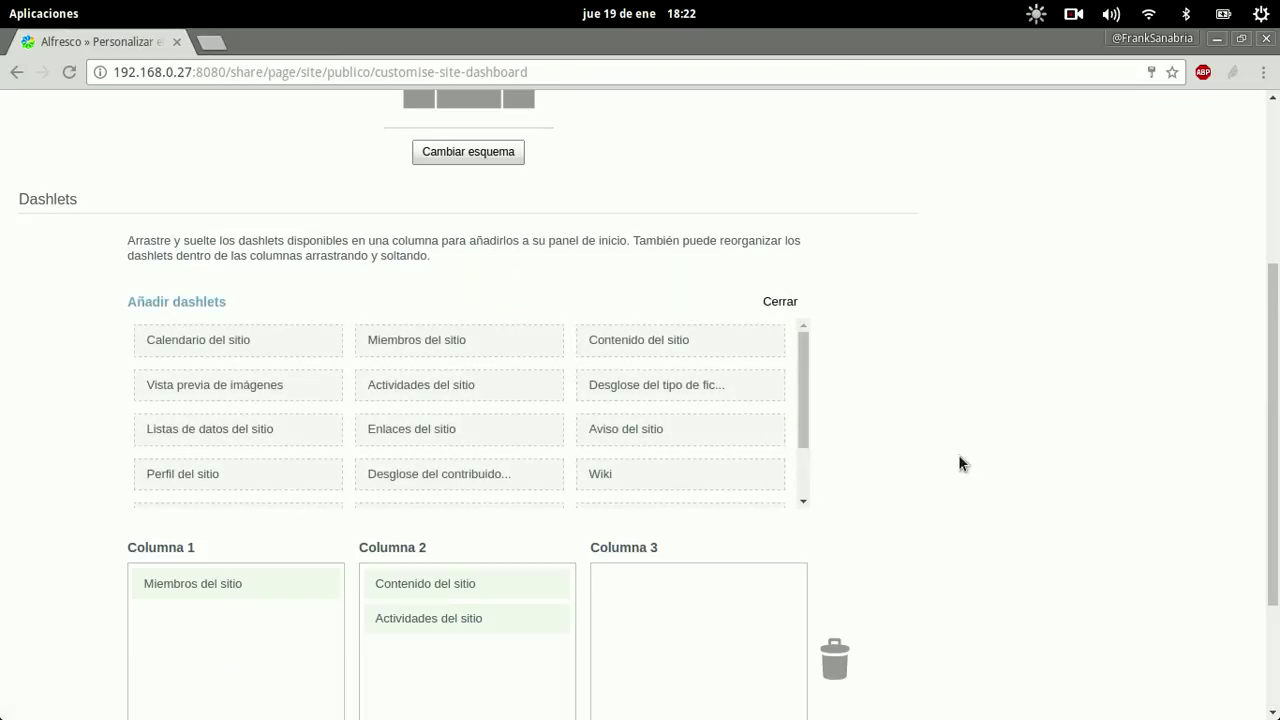
scroll(960, 460, down, 2)
drag(801, 236, 803, 298)
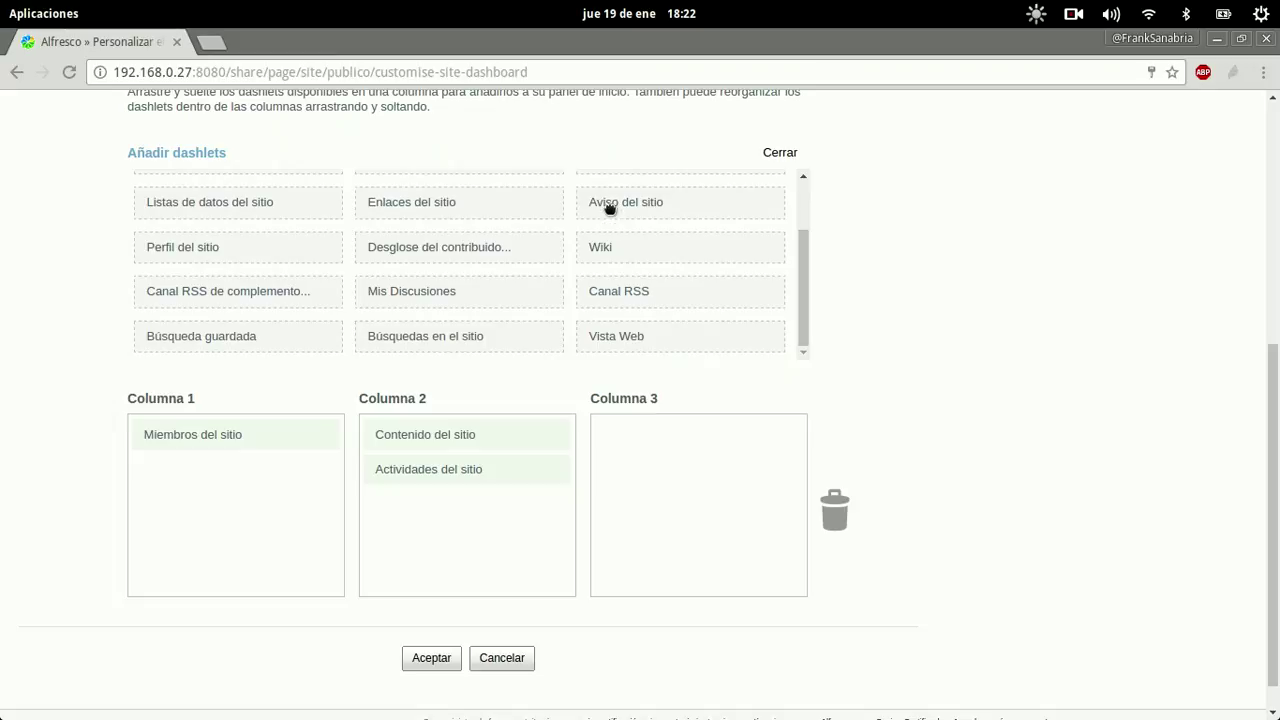
drag(610, 208, 634, 437)
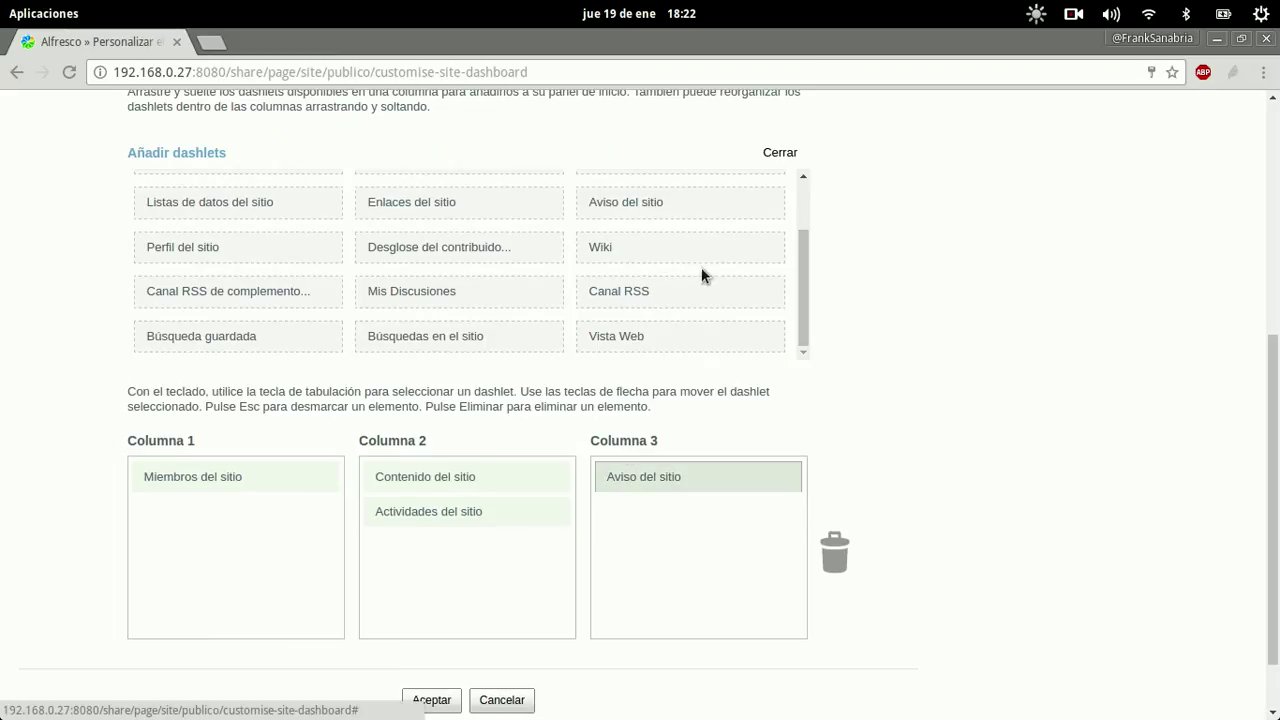
scroll(699, 270, up, 1)
scroll(676, 237, up, 1)
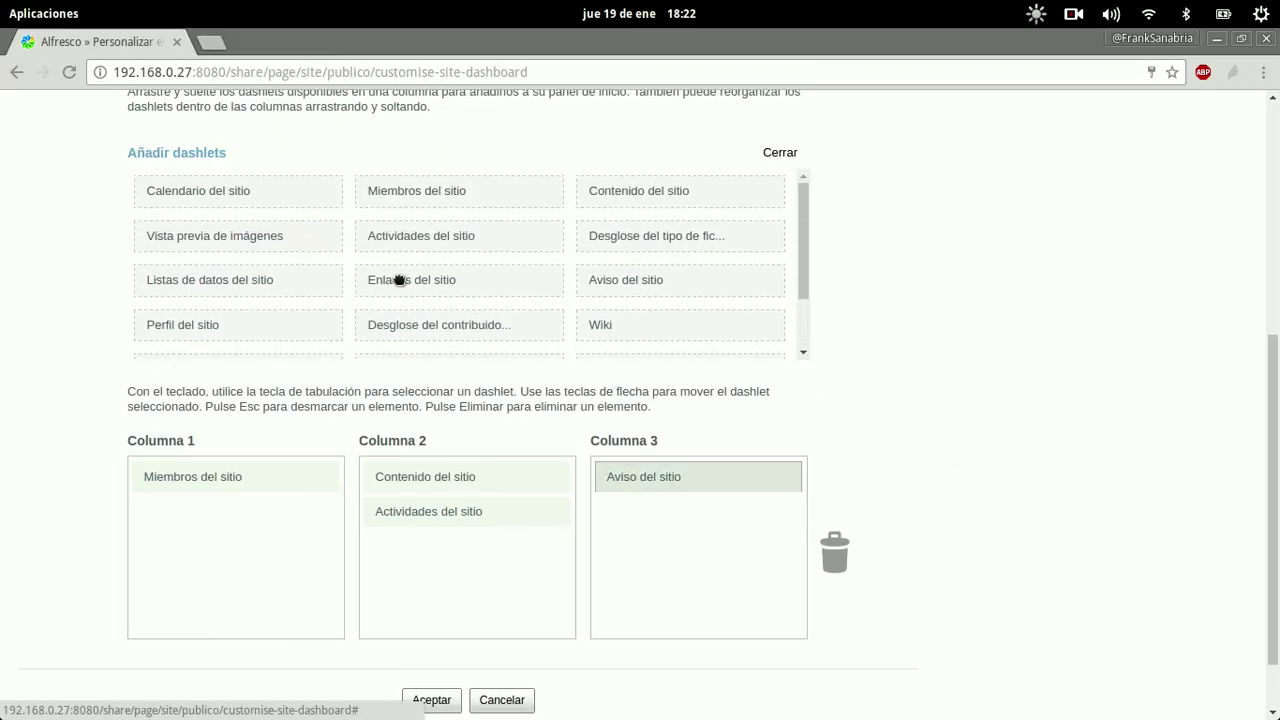
scroll(460, 309, down, 5)
drag(465, 262, 680, 403)
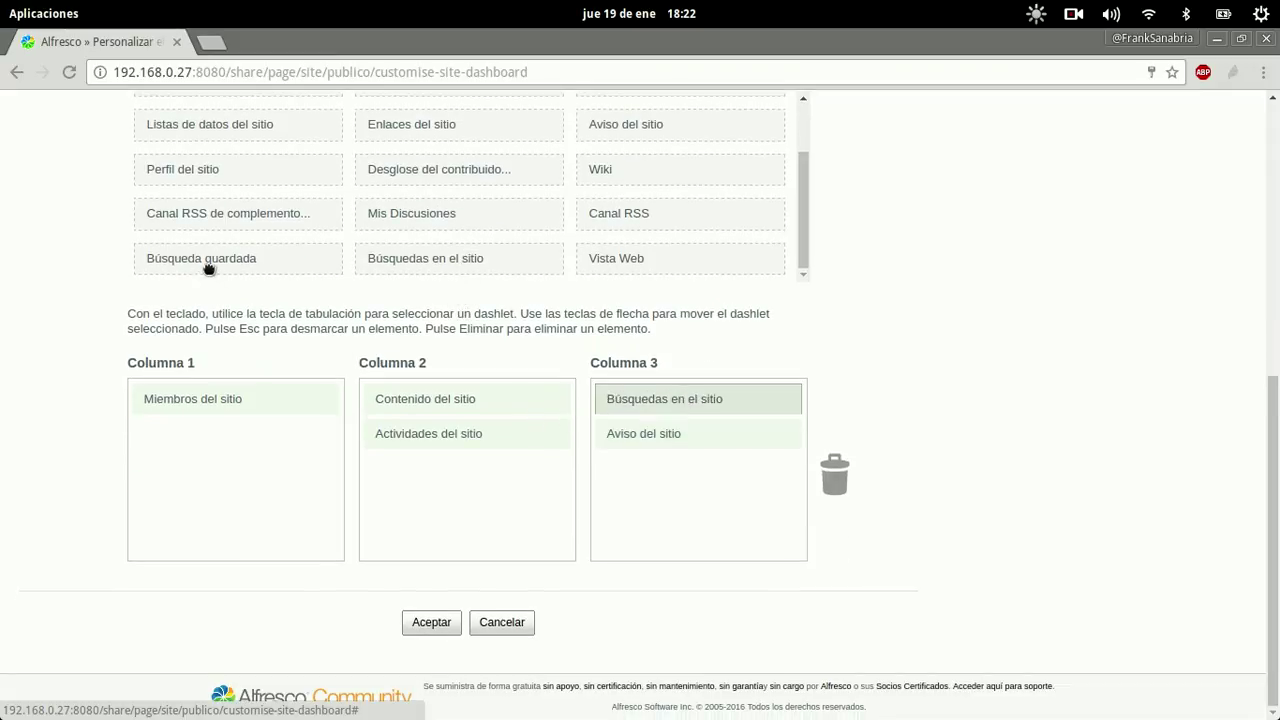
Add Perfil del sitio between the two dashlets in Columna 3 and Listas de datos del sitio below Miembros del sitio in Columna 1
mouse_move(222, 170)
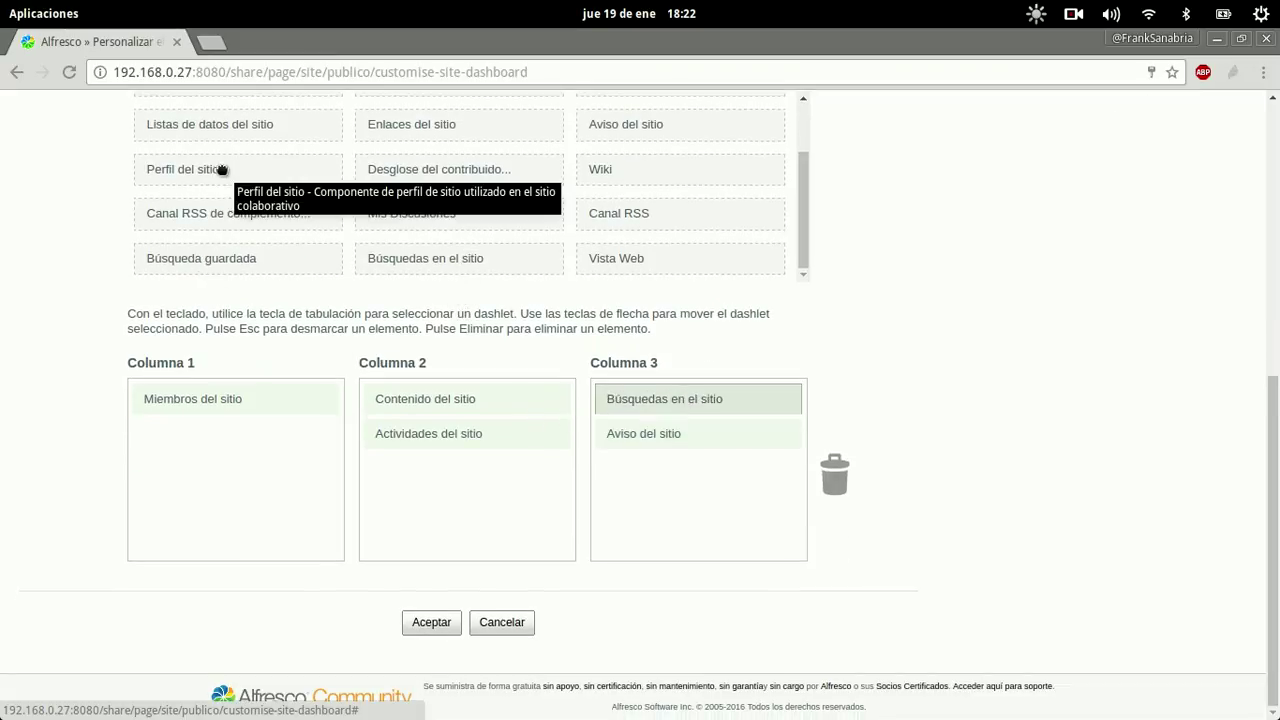
drag(222, 170, 680, 420)
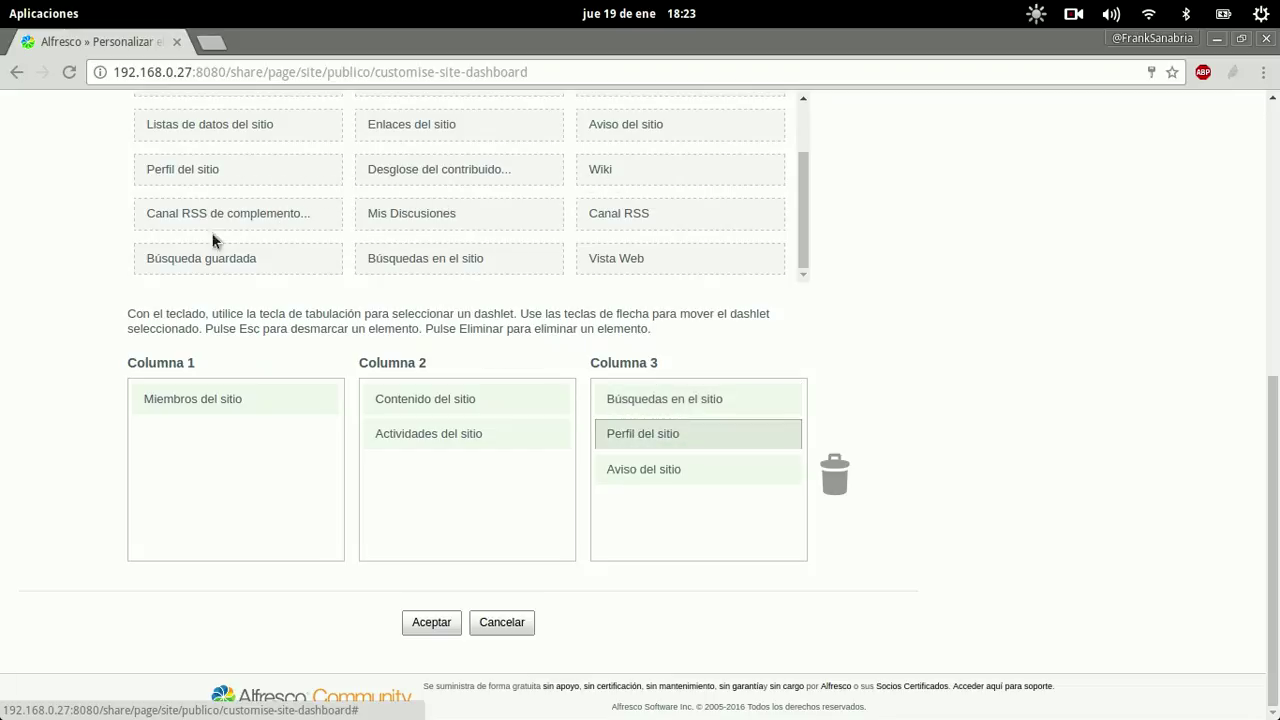
scroll(275, 218, up, 2)
drag(273, 208, 278, 440)
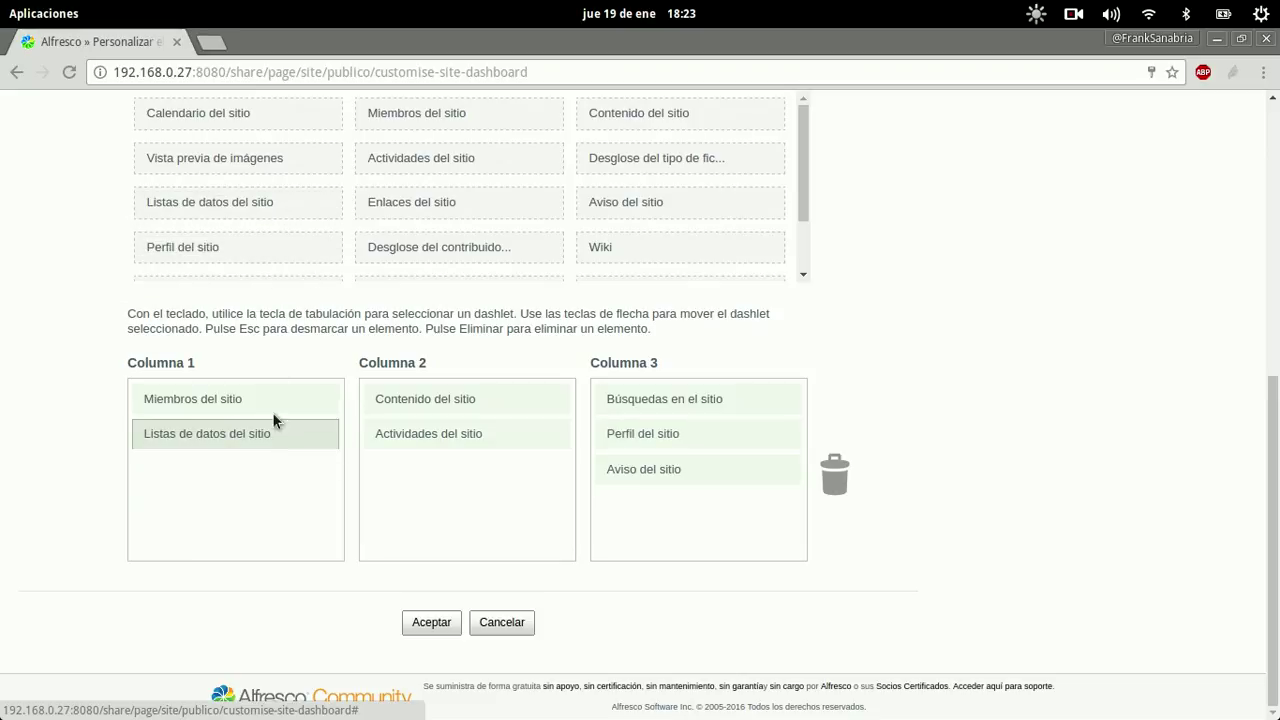
Add Calendario del sitio at the end of Columna 3, with Aviso del sitio first in that column, and save the dashboard
scroll(262, 200, up, 1)
scroll(258, 211, down, 1)
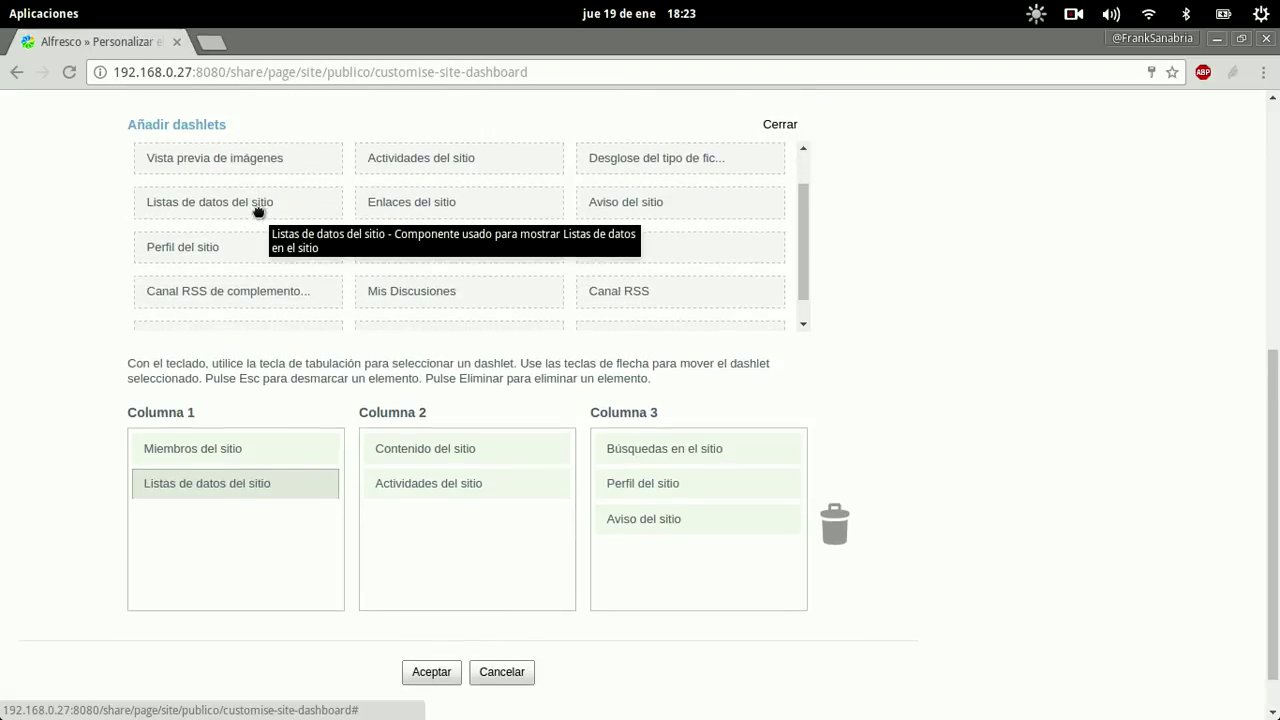
scroll(223, 232, up, 1)
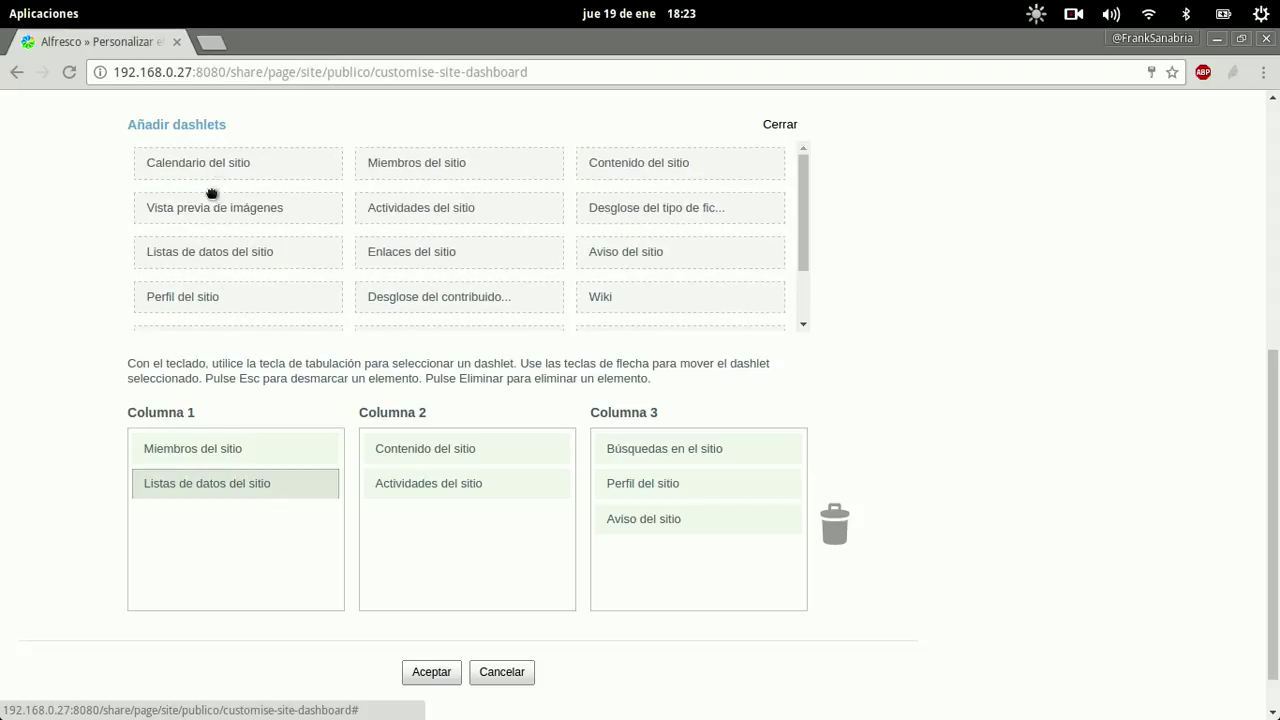
drag(214, 165, 675, 449)
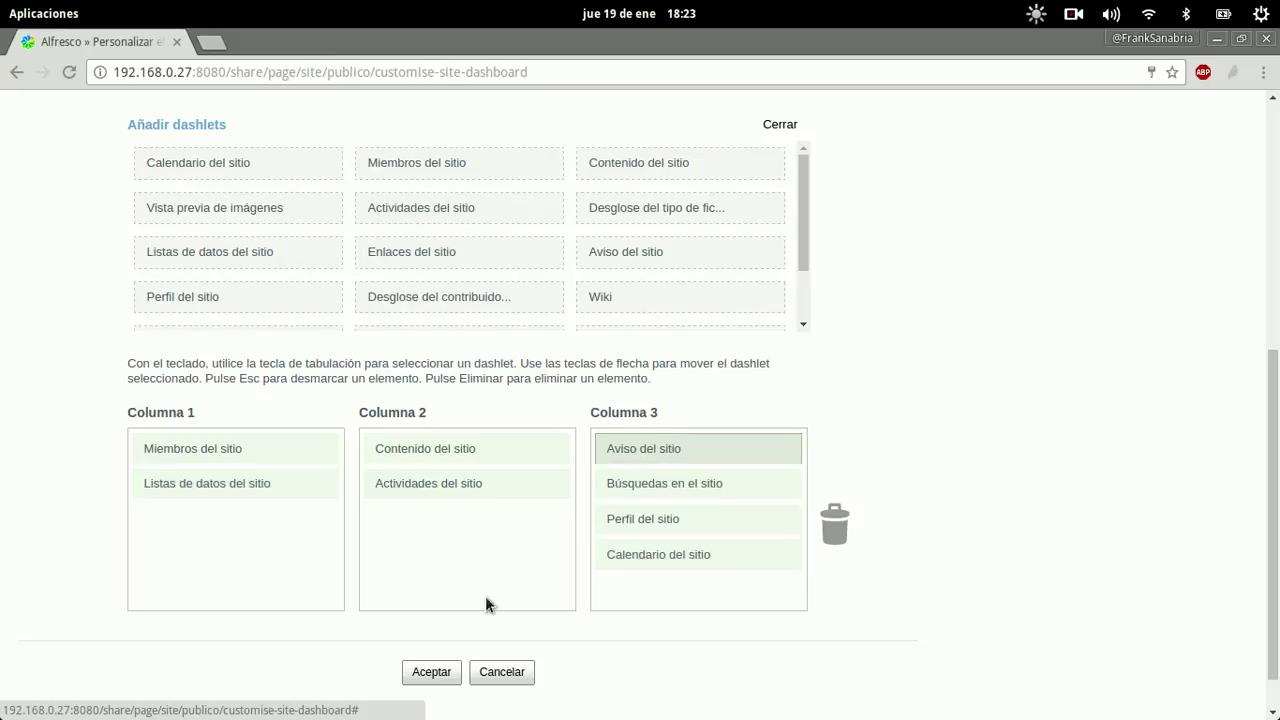
click(453, 675)
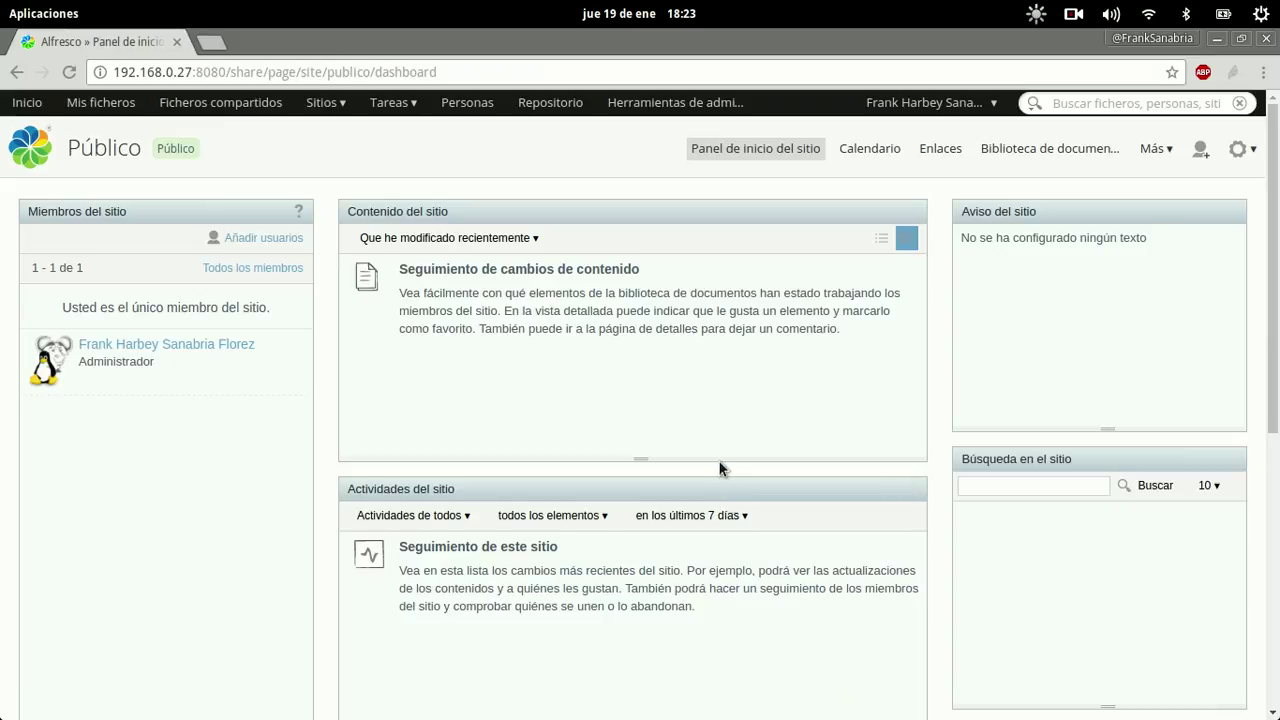
Reduce the height of the Miembros del sitio and Búsqueda en el sitio dashlets on the site dashboard
scroll(718, 460, down, 3)
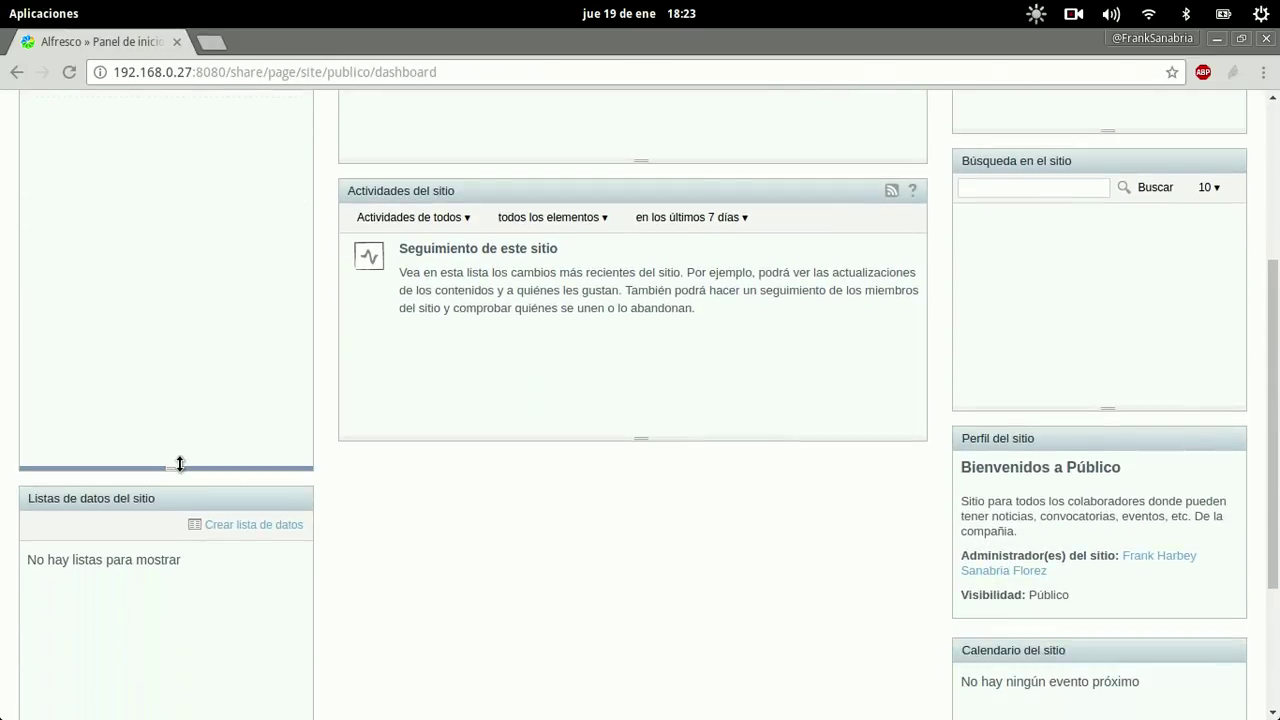
drag(180, 463, 171, 142)
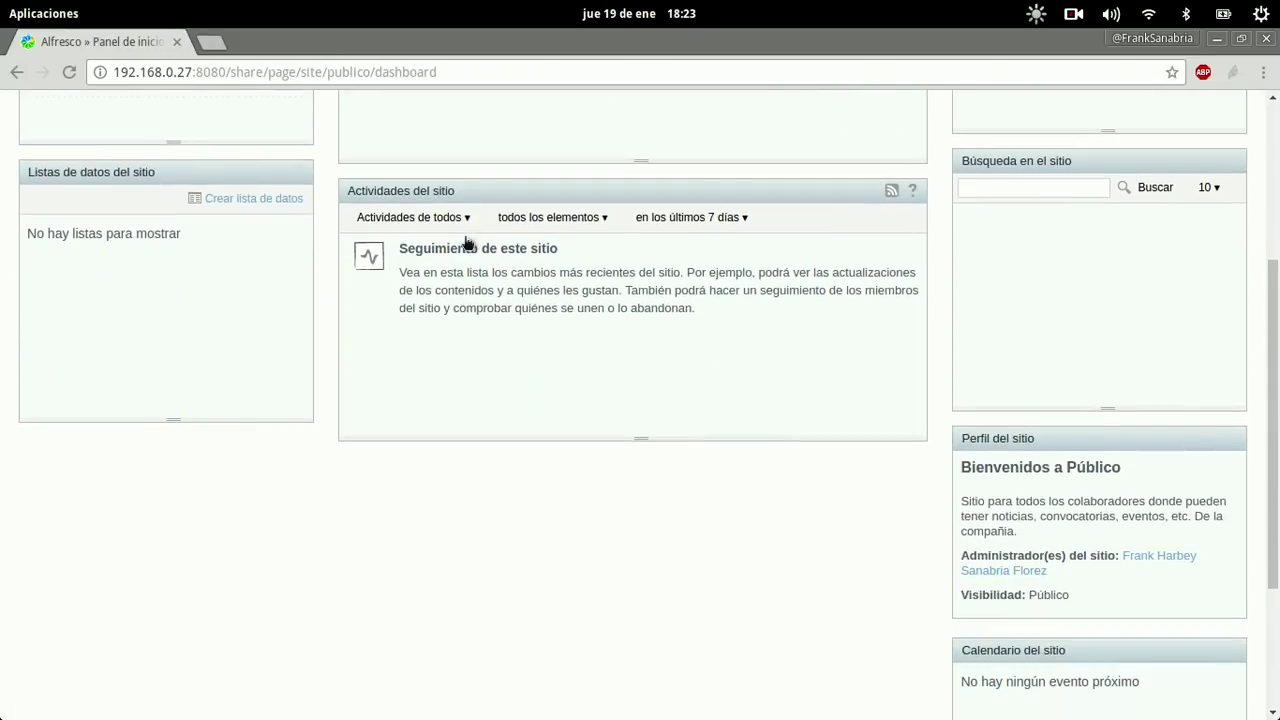
scroll(893, 414, up, 1)
scroll(893, 407, up, 3)
scroll(1061, 499, down, 2)
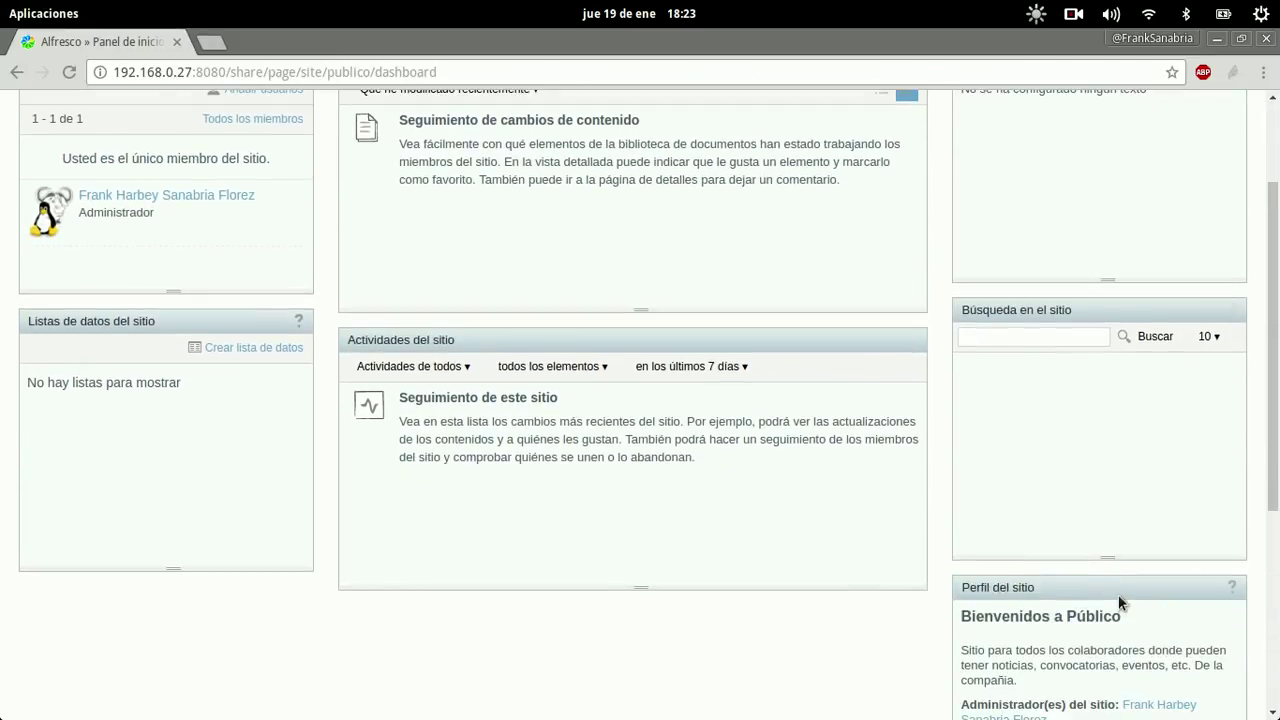
drag(1117, 598, 1107, 548)
scroll(1080, 425, down, 3)
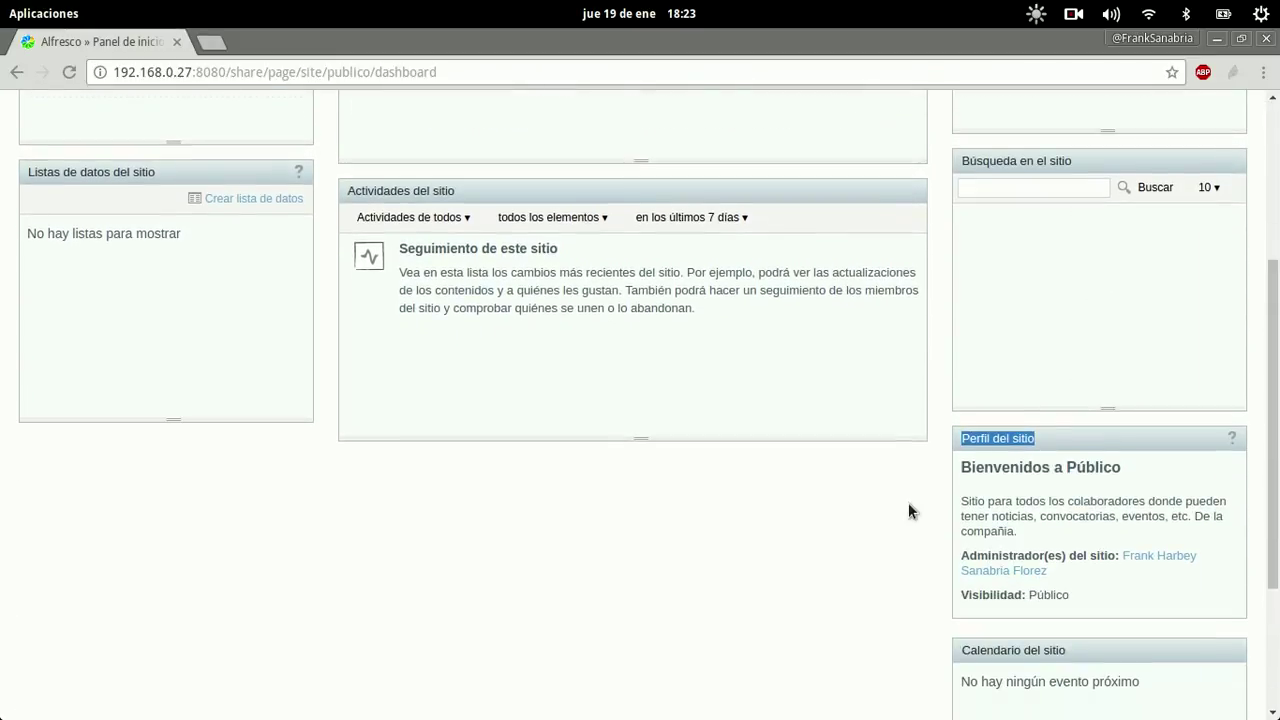
scroll(1055, 510, up, 6)
scroll(1075, 590, down, 2)
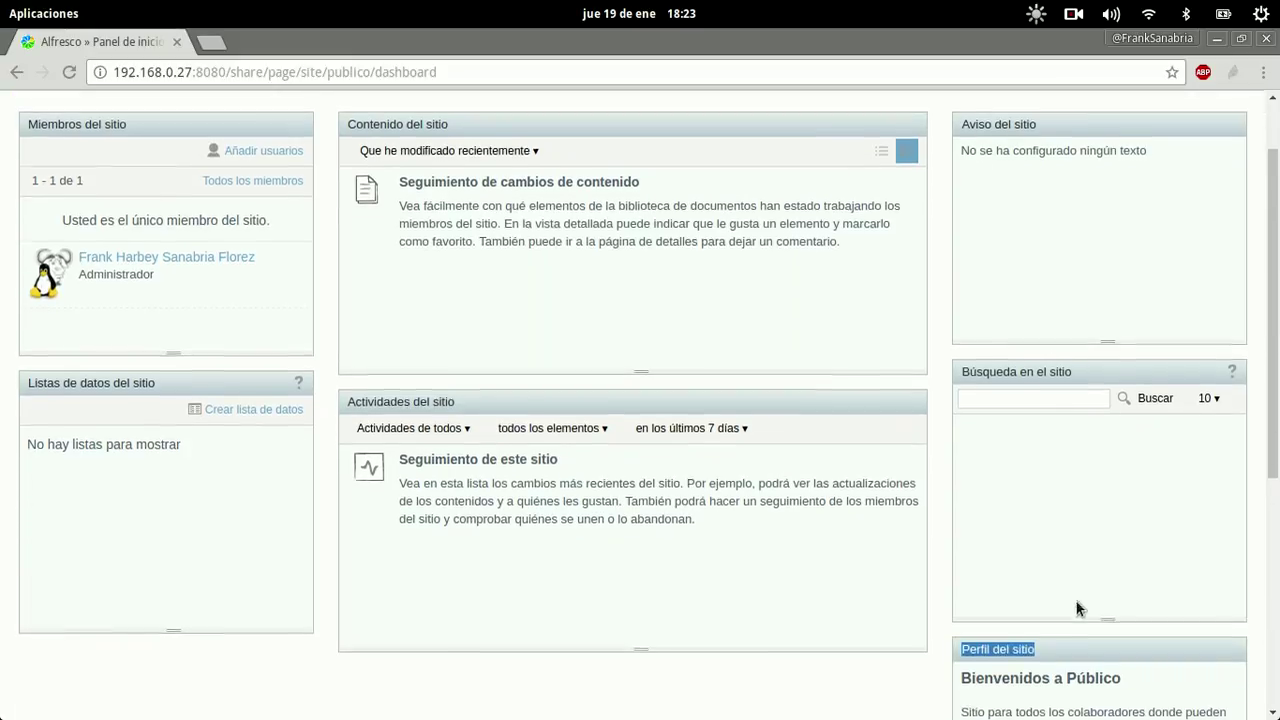
drag(1105, 600, 1080, 412)
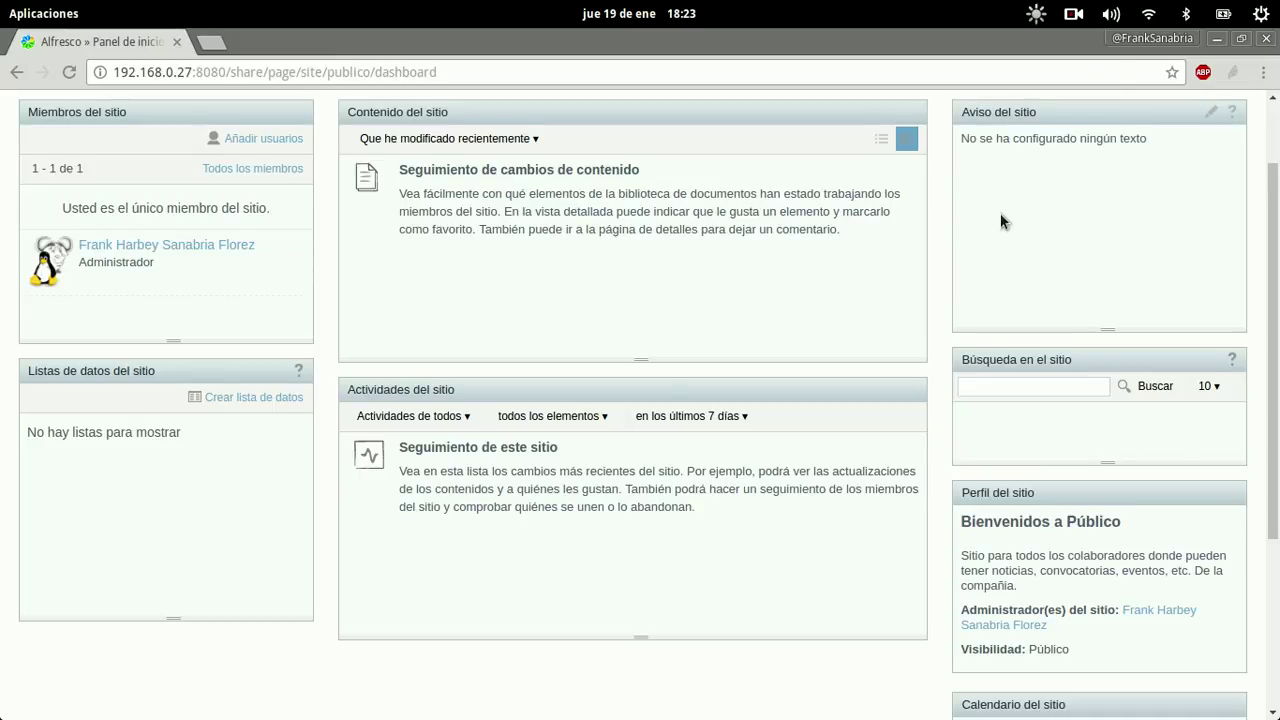
Examine the list of the site's additional pages that follow Biblioteca de documentos
scroll(1000, 213, up, 2)
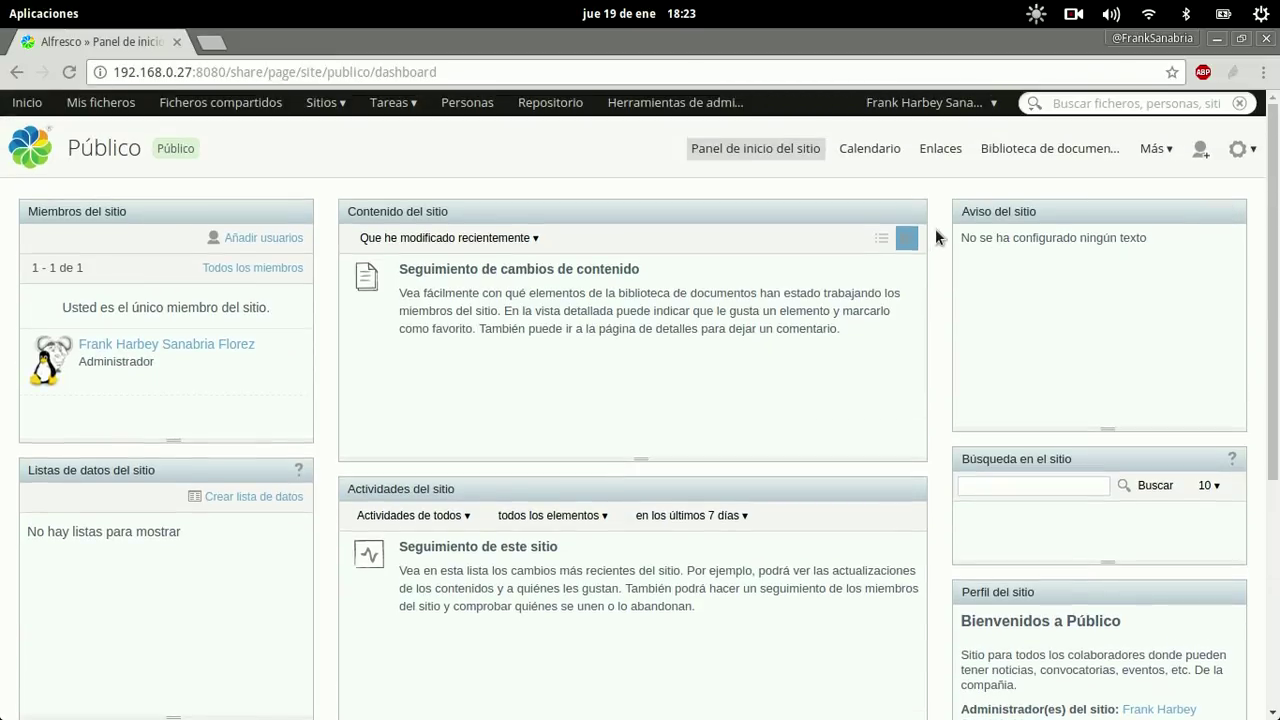
click(1155, 150)
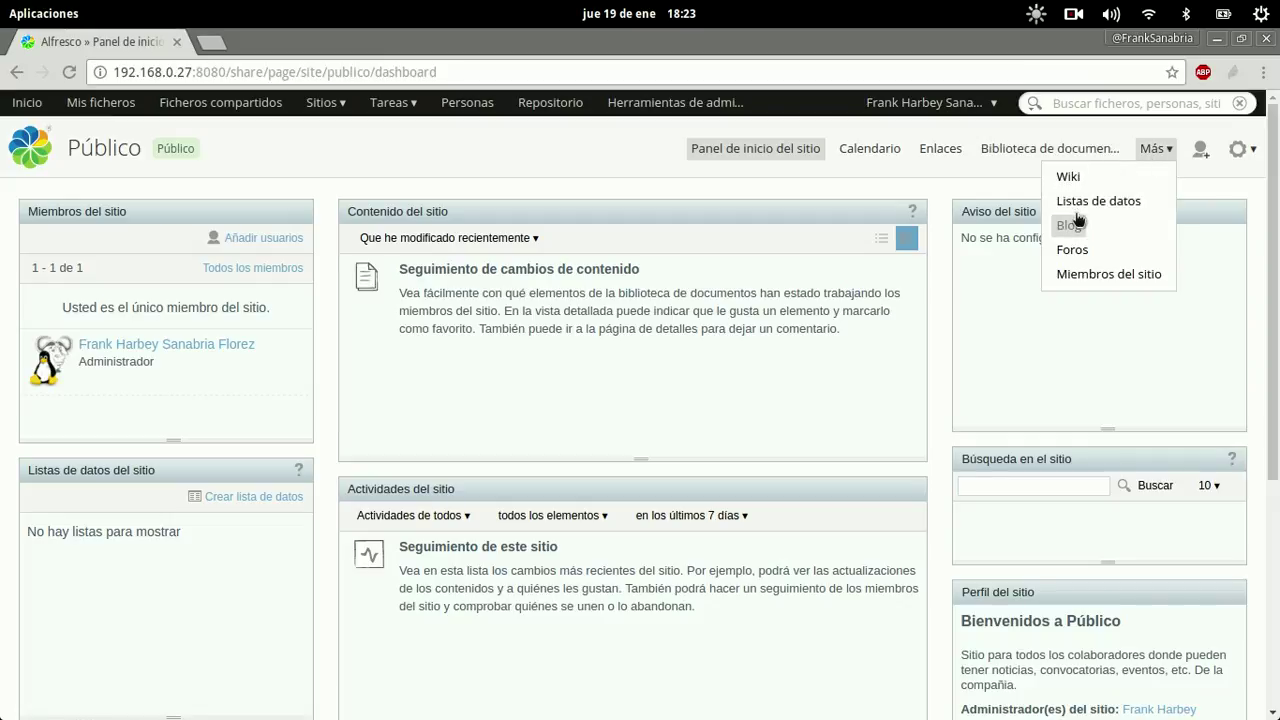
click(950, 183)
Open the site's details to review its name, description and visibility, and close them without saving
click(1243, 148)
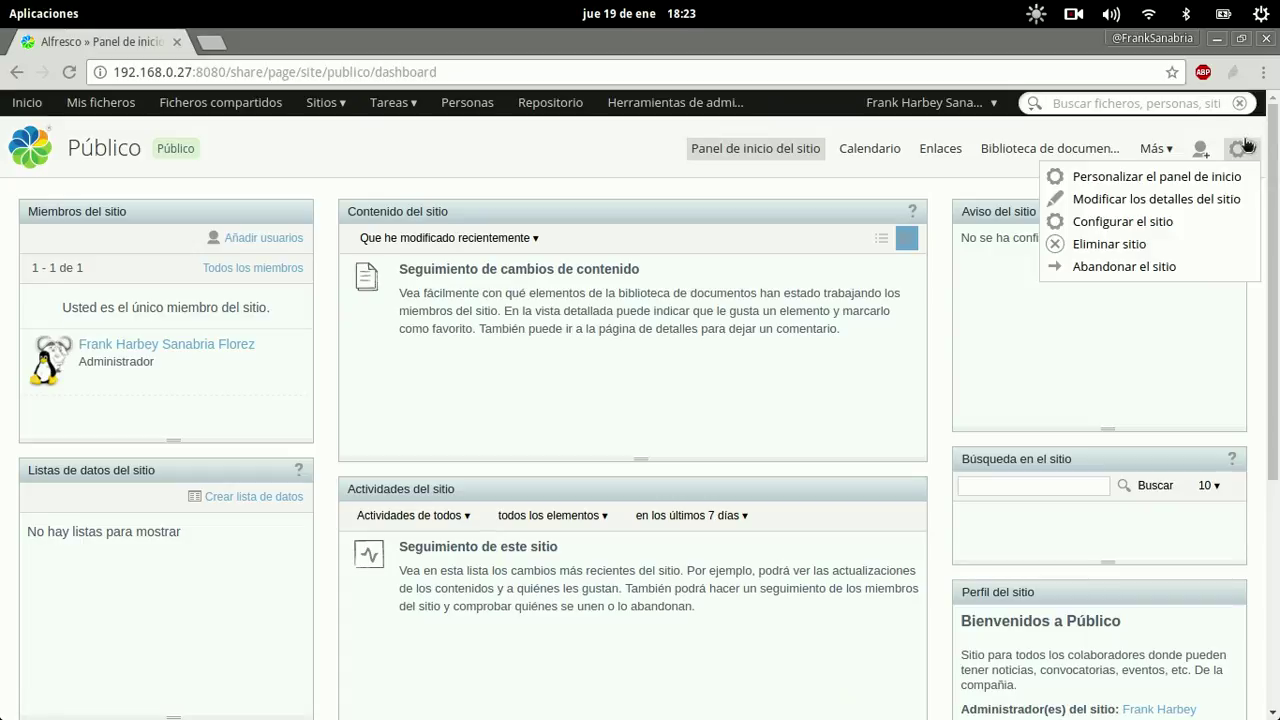
click(1207, 200)
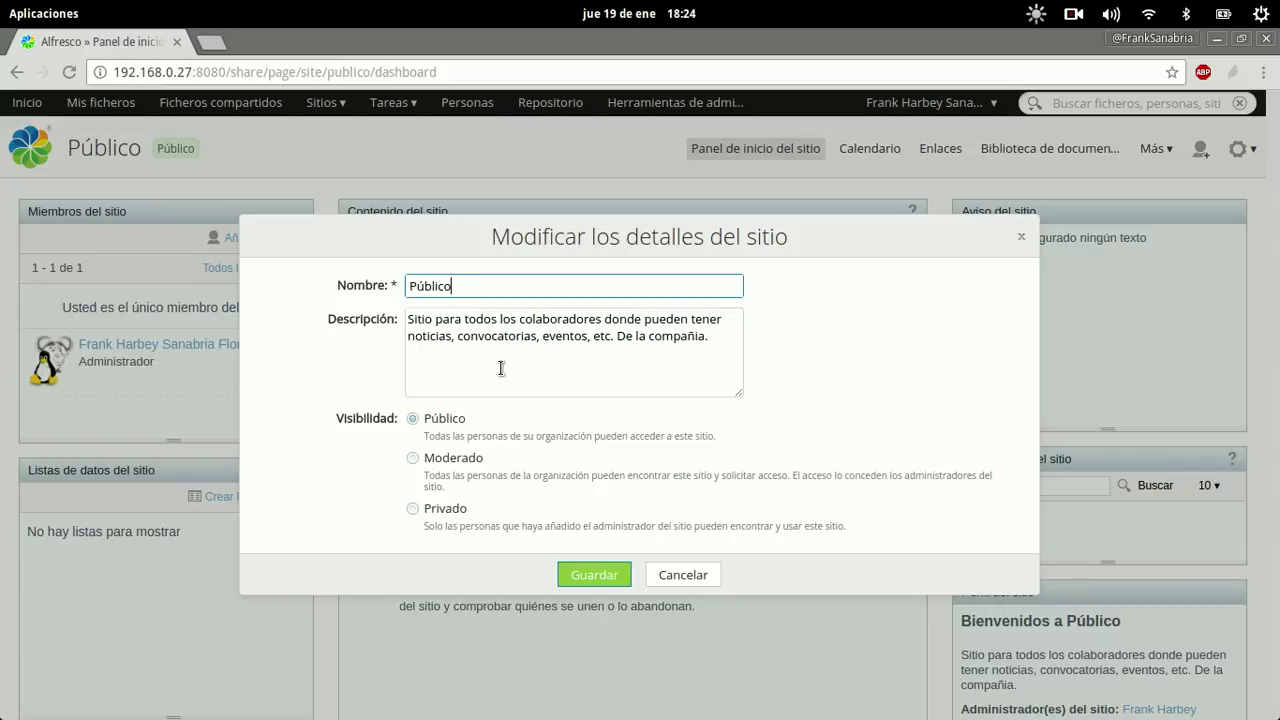
click(689, 579)
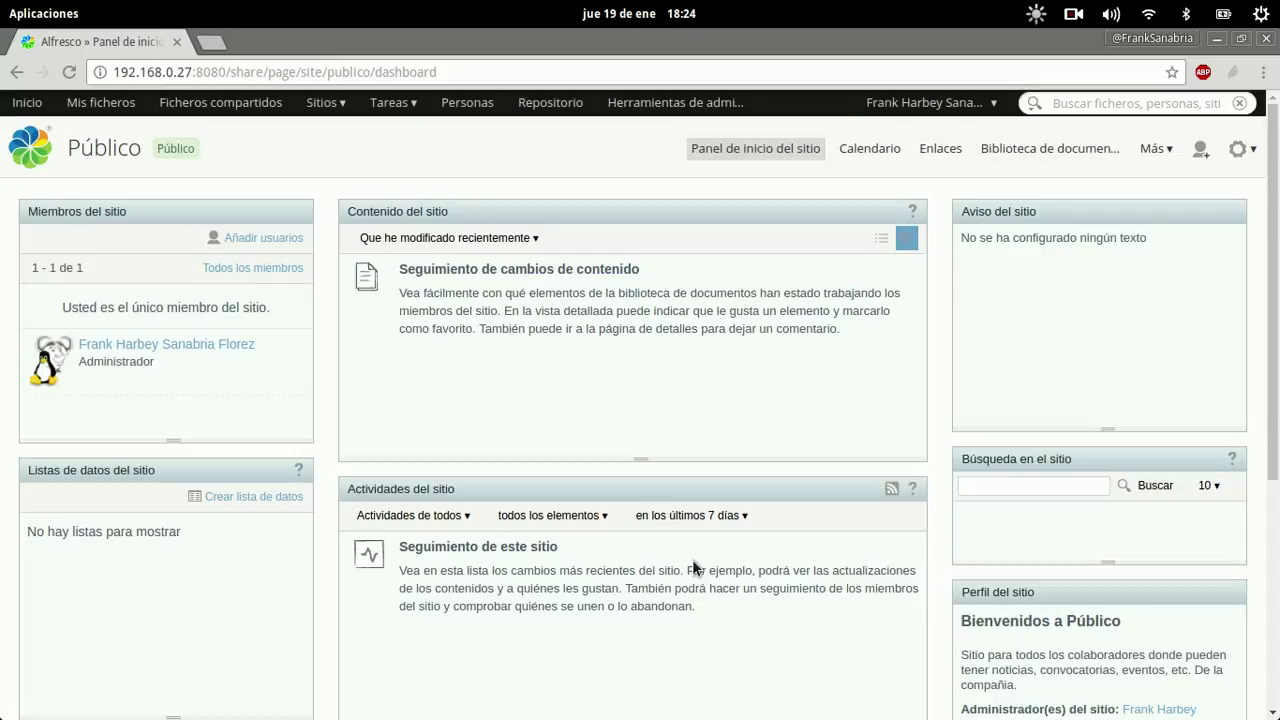